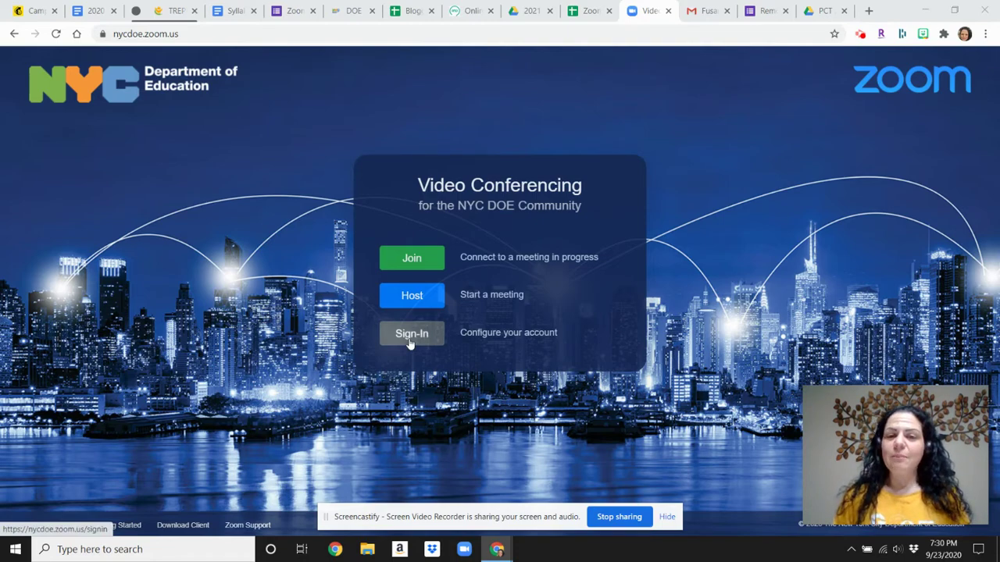
# Minimize the browser showing the NYC DOE Zoom sign-in page to reveal the Windows desktop.
pyautogui.click(924, 10)
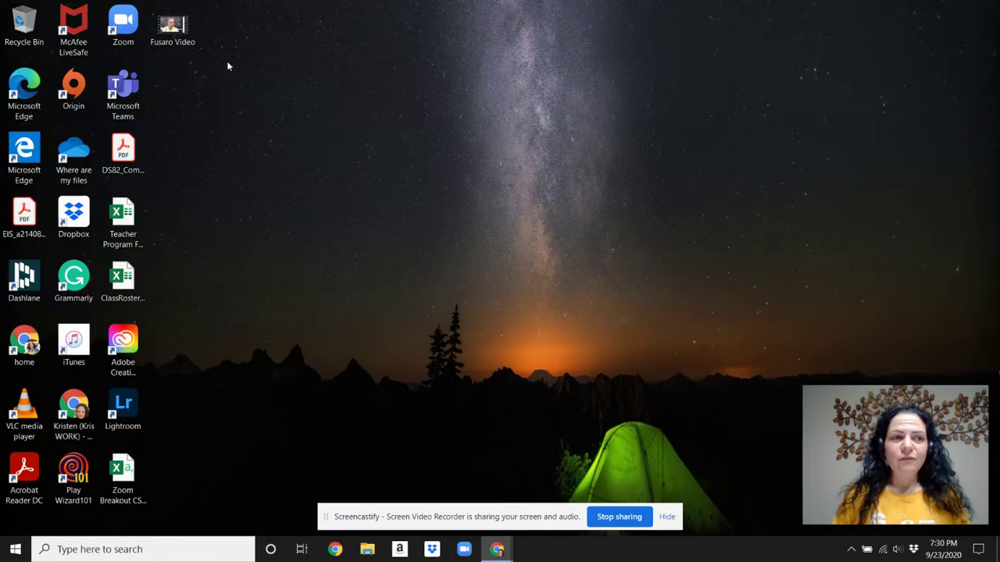
# Restore the browser window with the NYC DOE Video Conferencing page from the Chrome taskbar icon.
pyautogui.click(132, 35)
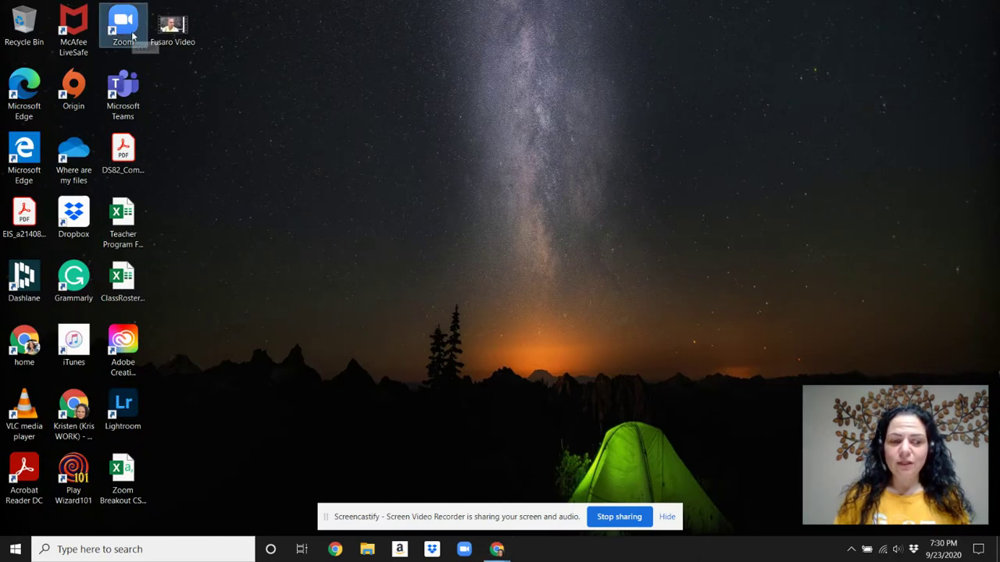
pyautogui.click(497, 549)
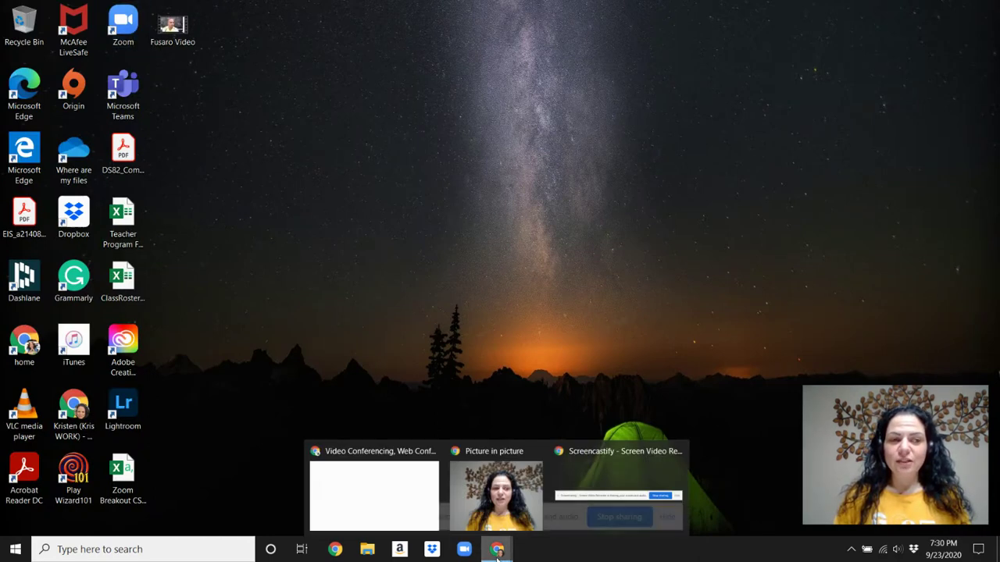
pyautogui.moveTo(370, 459)
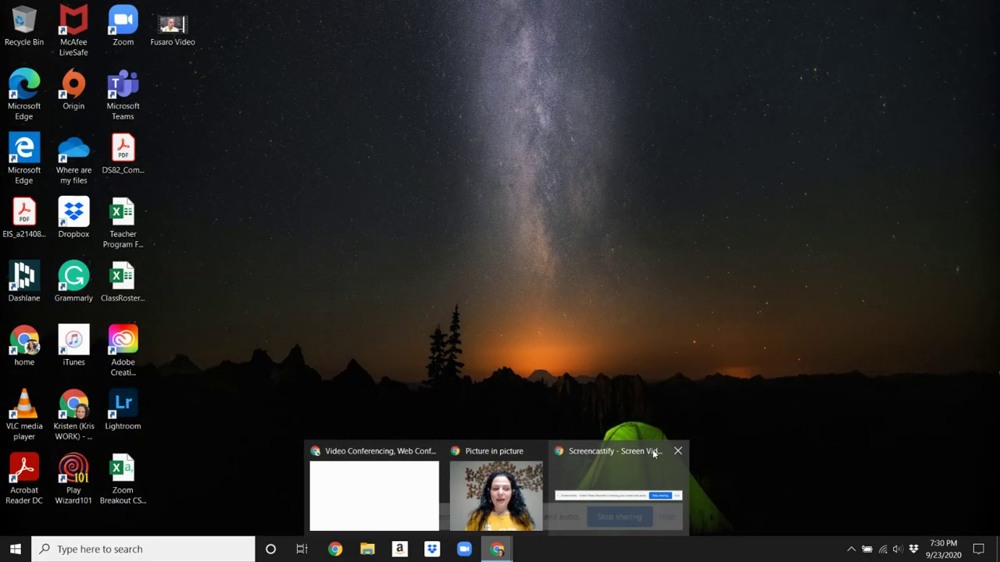
pyautogui.click(619, 453)
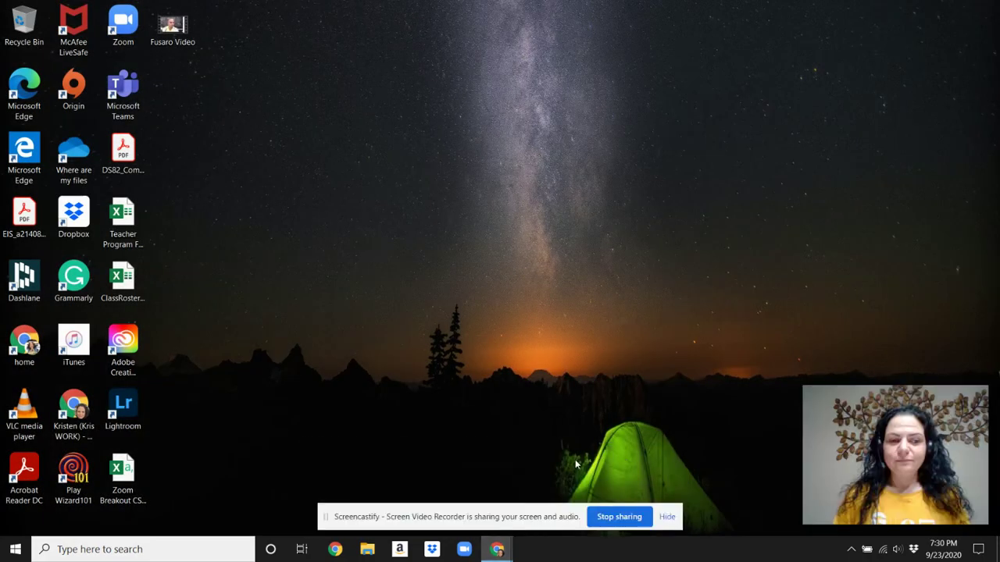
pyautogui.click(497, 549)
pyautogui.click(389, 453)
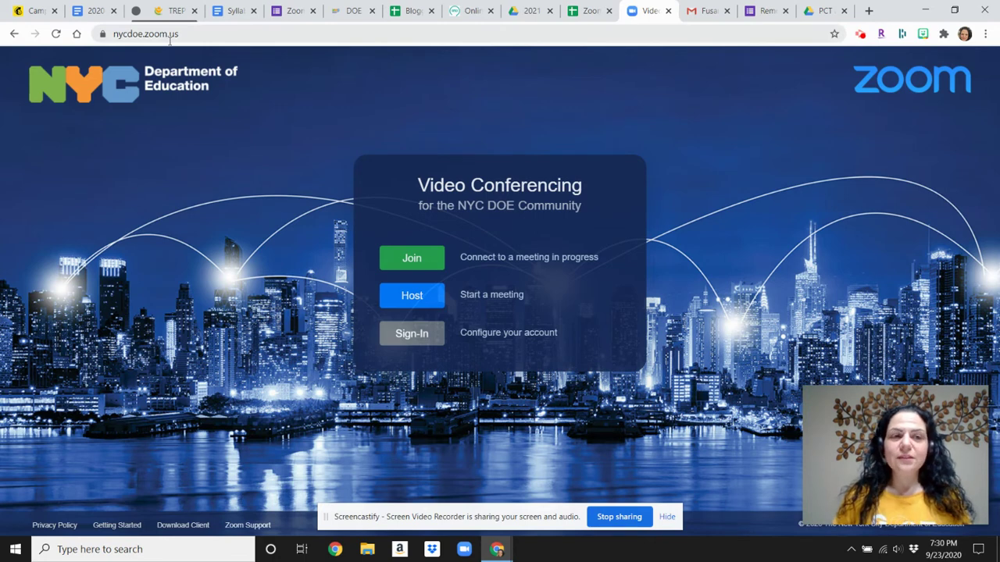
# Sign in to the NYC DOE Zoom account and highlight the Personal Meeting ID on the Profile page.
pyautogui.click(420, 337)
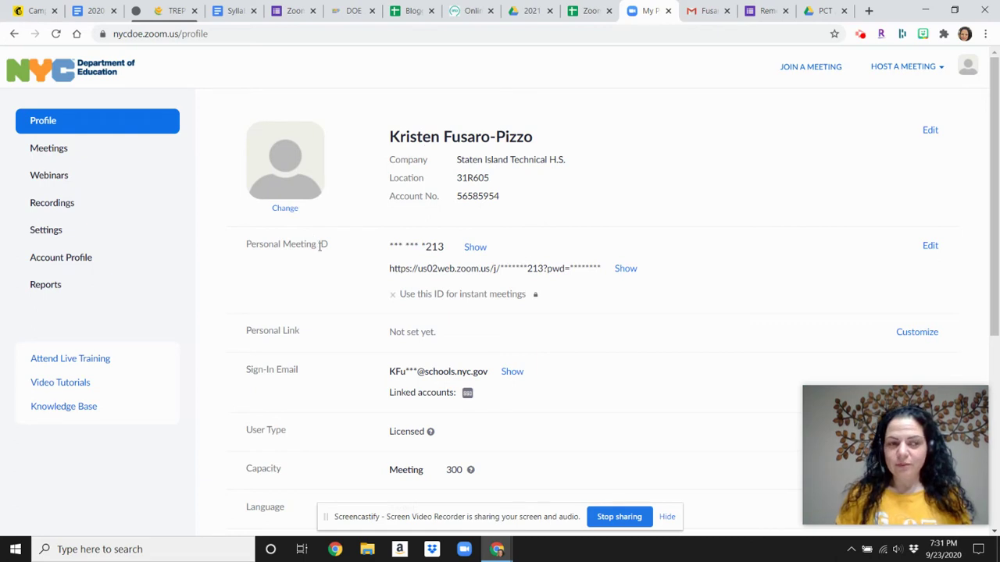
pyautogui.moveTo(327, 245); pyautogui.dragTo(247, 245)
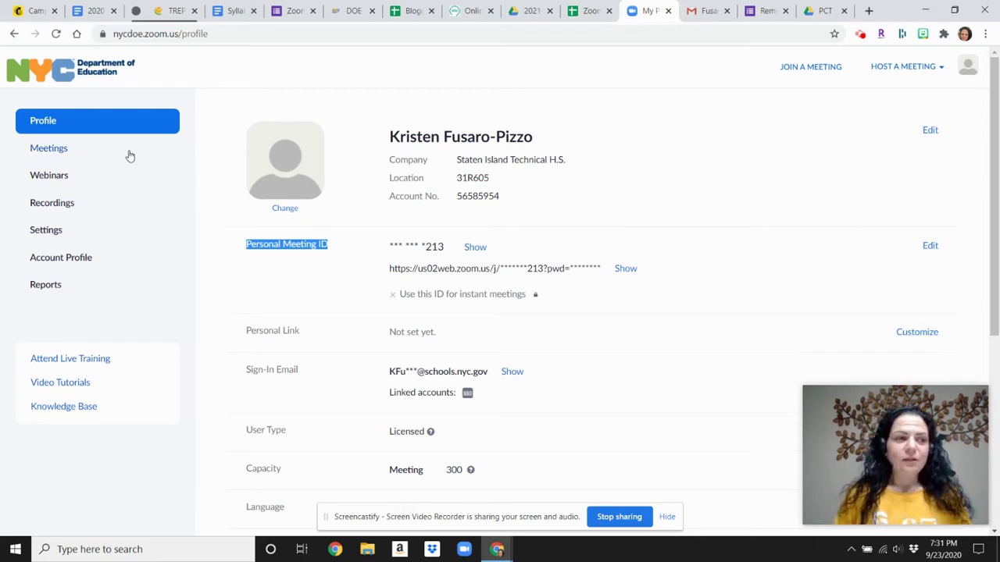
# Go to Meetings and show the Personal Meeting Room details.
pyautogui.click(92, 150)
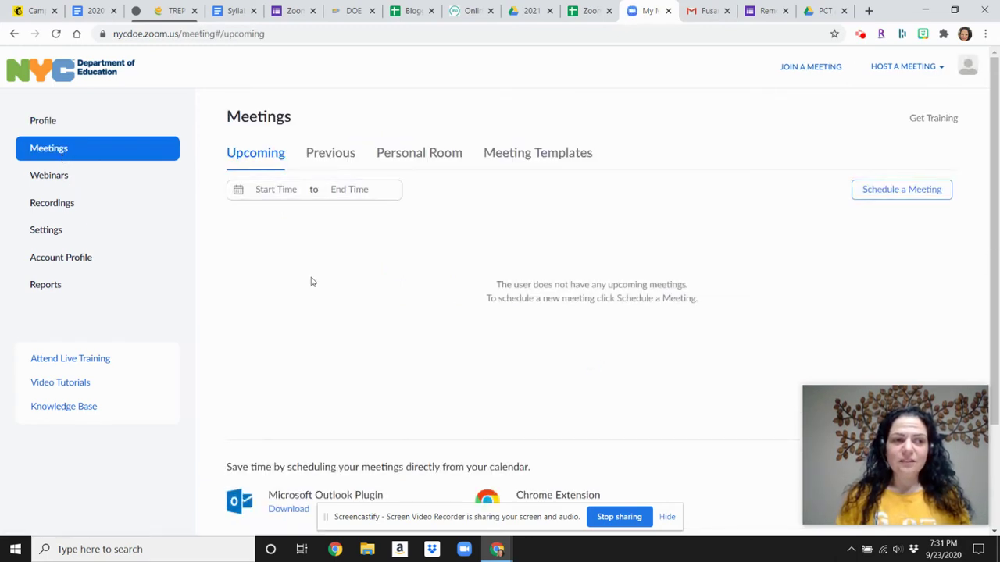
pyautogui.click(428, 158)
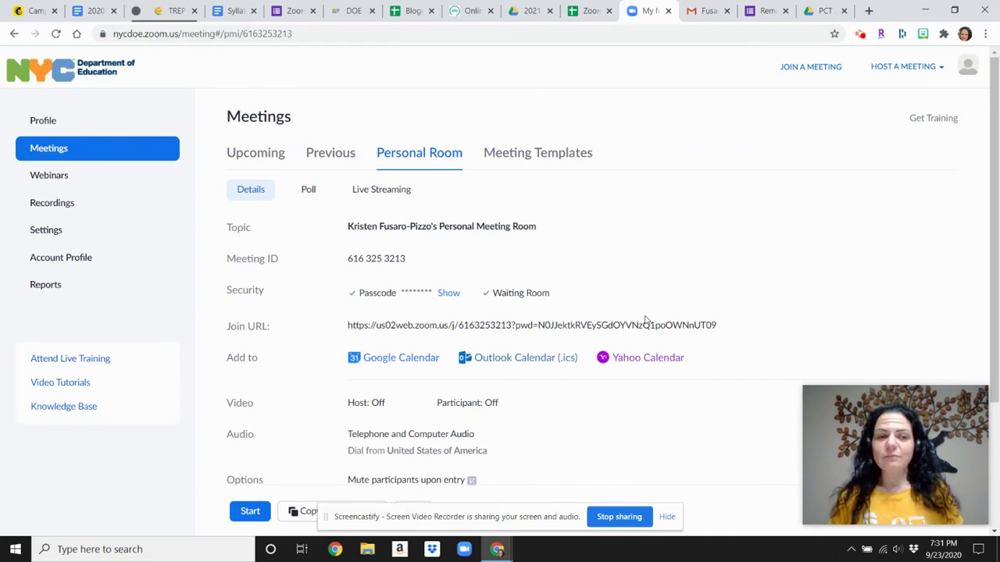
pyautogui.scroll(-2, 645, 312)
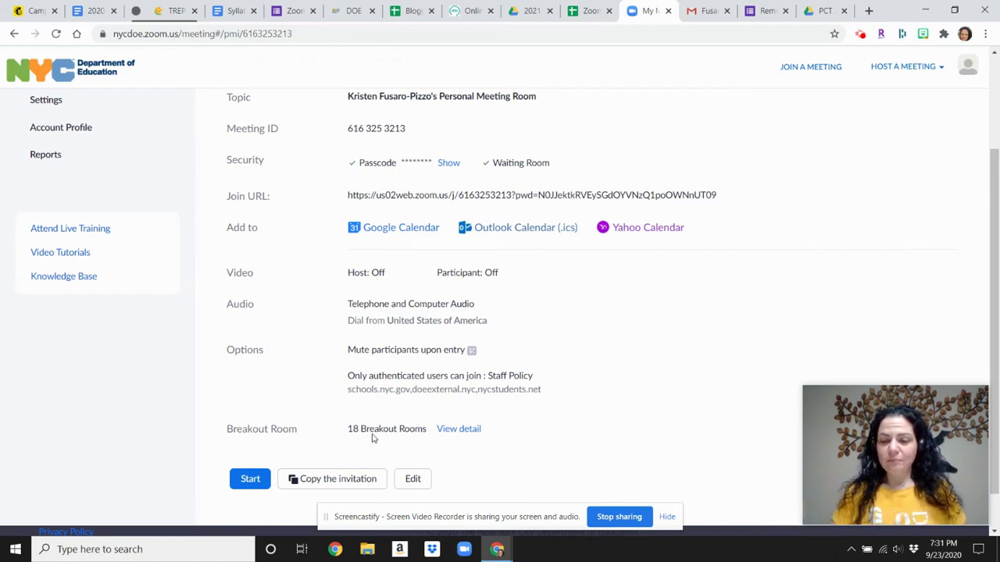
pyautogui.scroll(2, 413, 302)
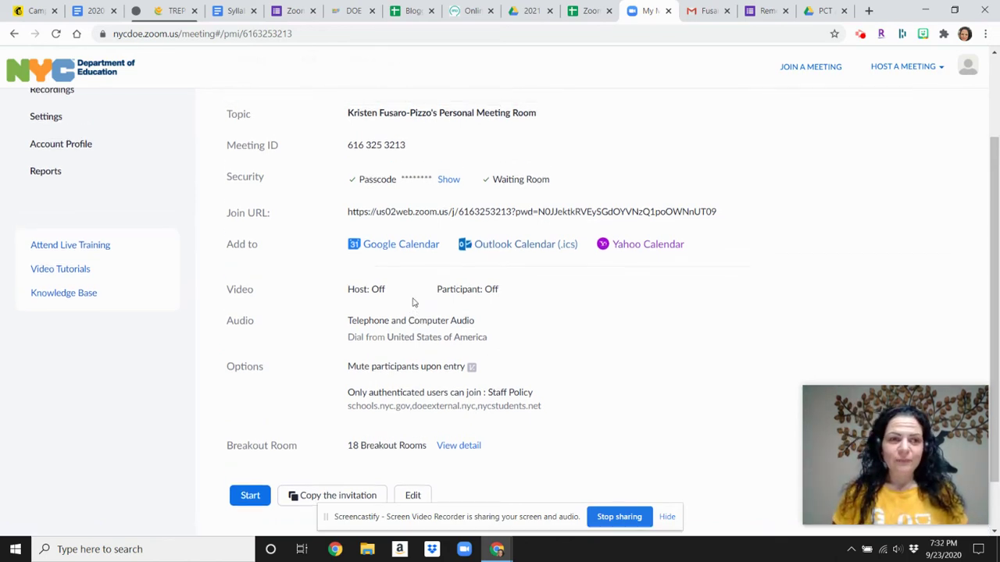
pyautogui.scroll(-3, 407, 276)
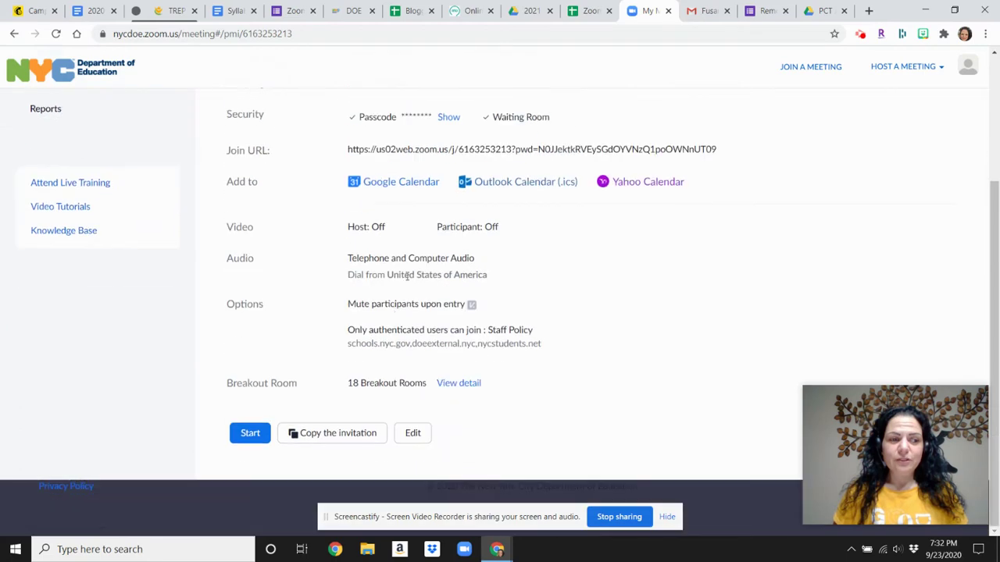
# Review the 18 pre-assigned breakout rooms without changes, then start editing the Personal Meeting Room.
pyautogui.click(461, 383)
pyautogui.scroll(-5, 430, 313)
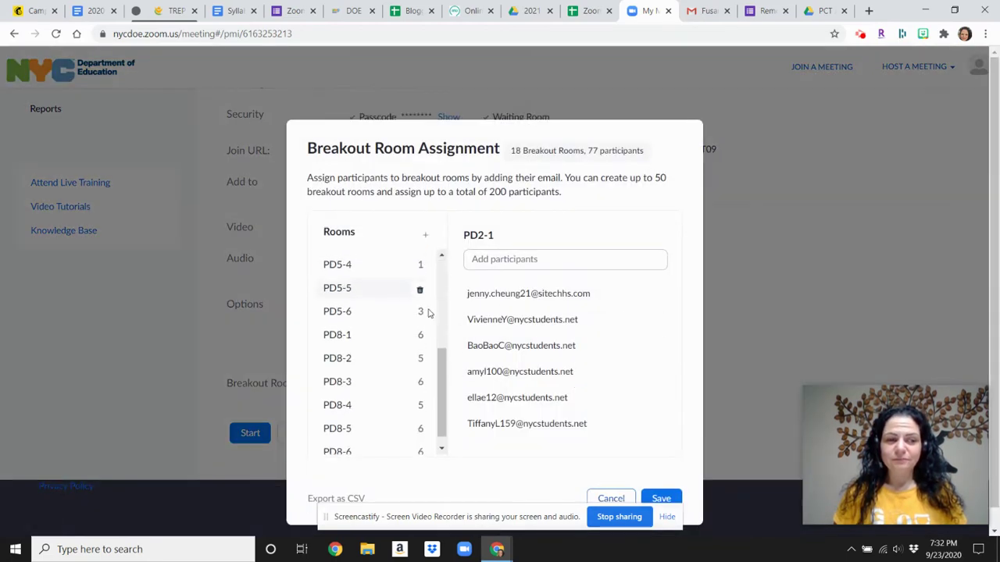
pyautogui.scroll(5, 438, 347)
pyautogui.scroll(-5, 390, 328)
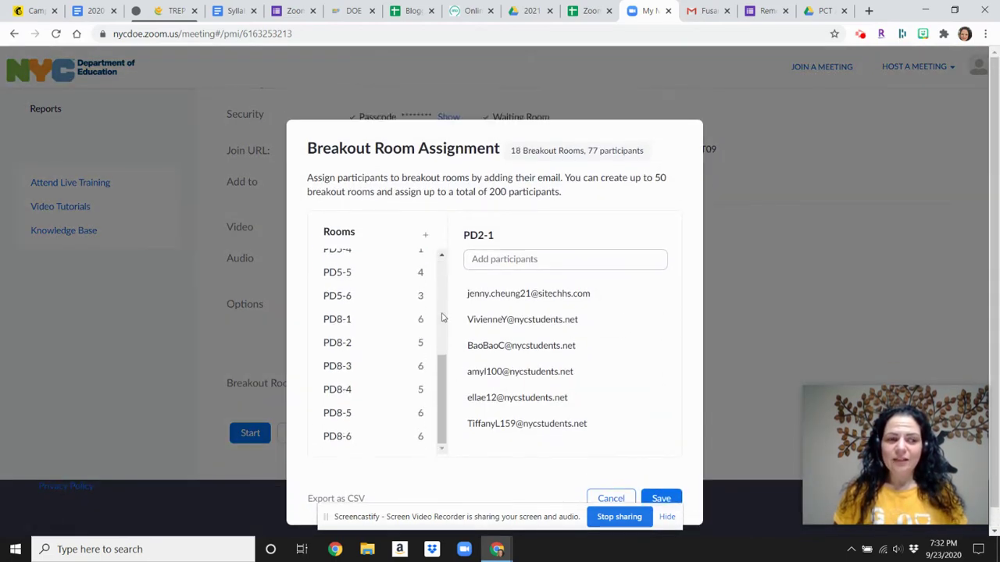
pyautogui.click(611, 478)
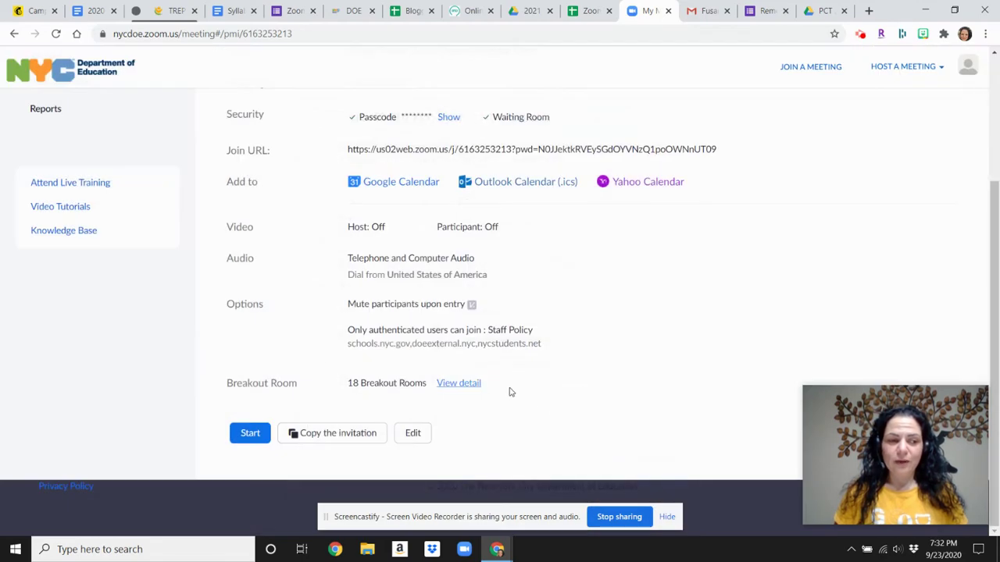
pyautogui.click(415, 438)
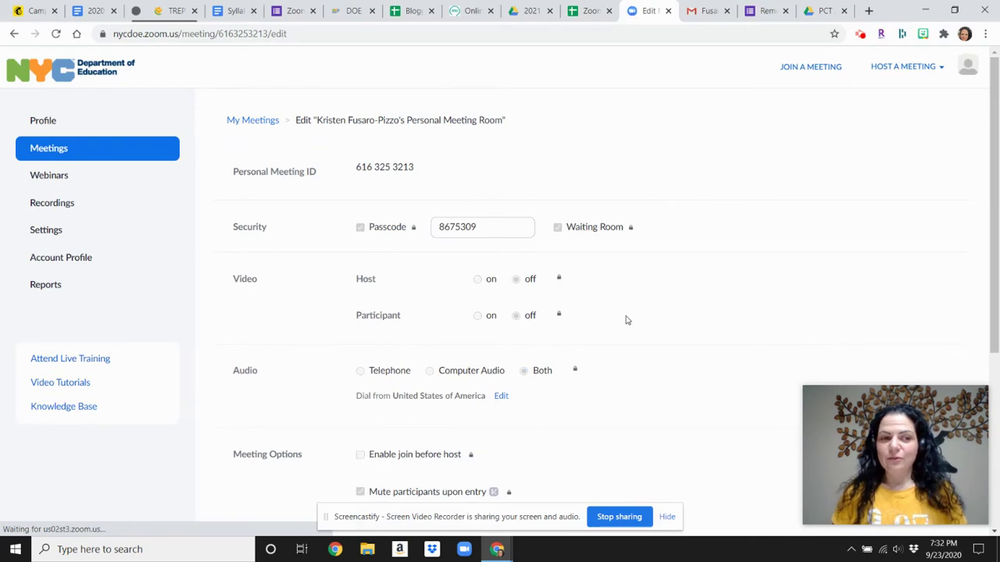
# Scroll to Meeting Options and open the Breakout Room pre-assign list, showing 18 rooms and 77 participants.
pyautogui.scroll(-3, 626, 323)
pyautogui.scroll(-1, 626, 323)
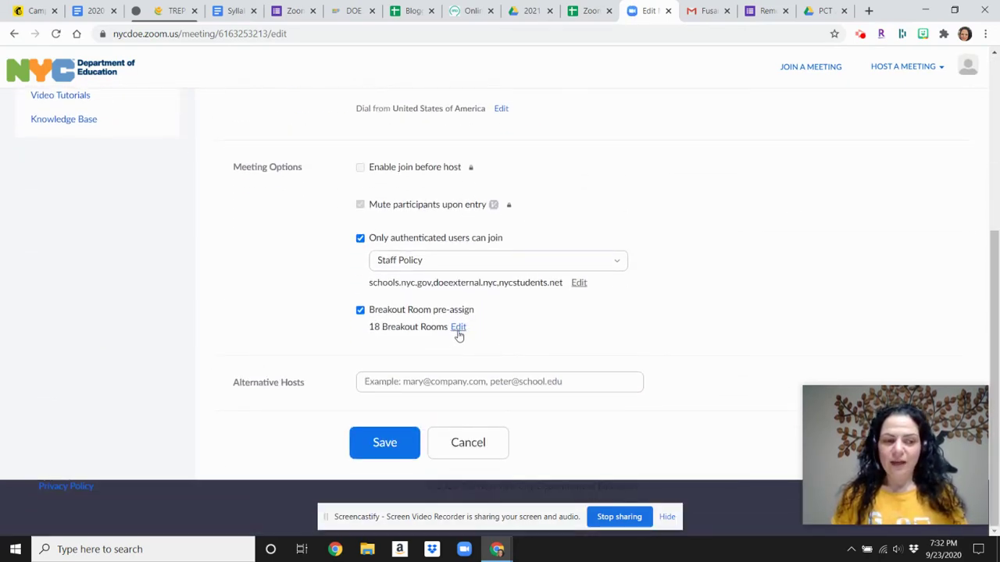
pyautogui.click(458, 328)
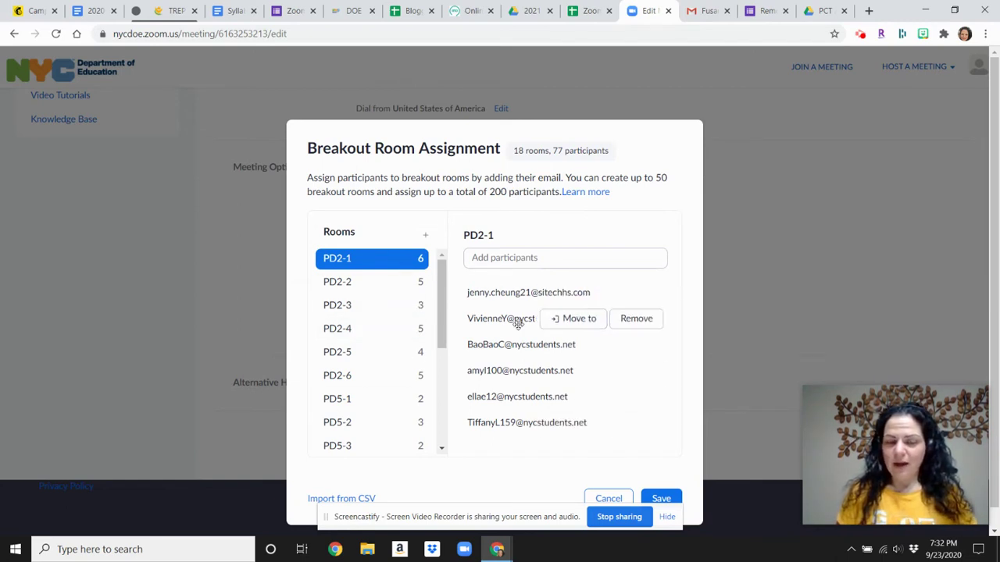
pyautogui.click(425, 237)
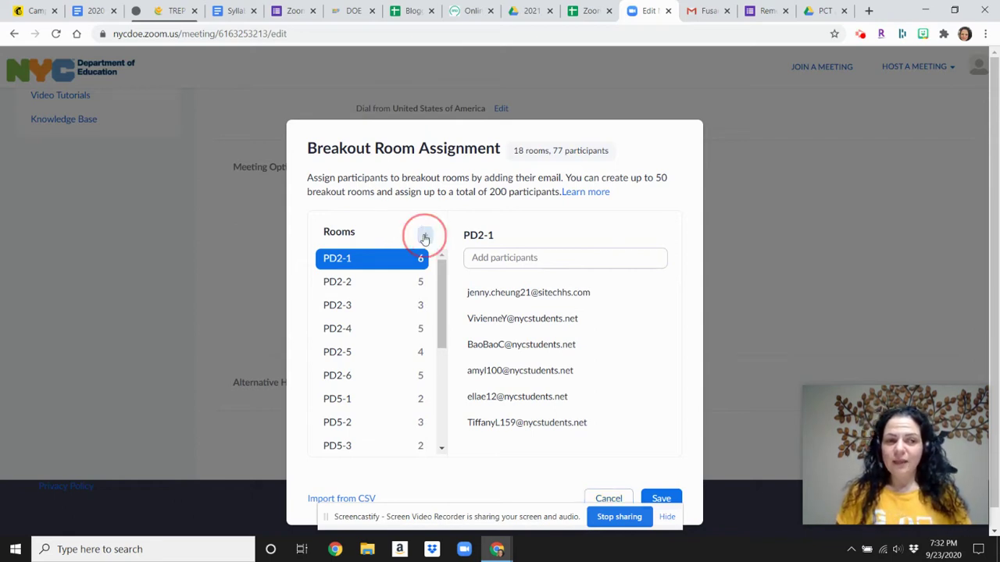
pyautogui.moveTo(442, 289); pyautogui.dragTo(440, 400)
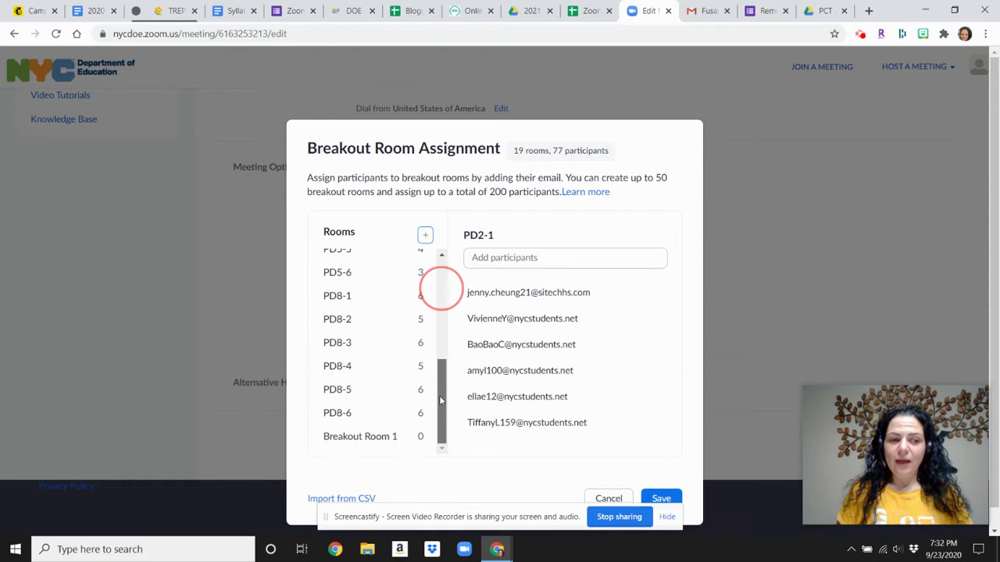
pyautogui.click(360, 439)
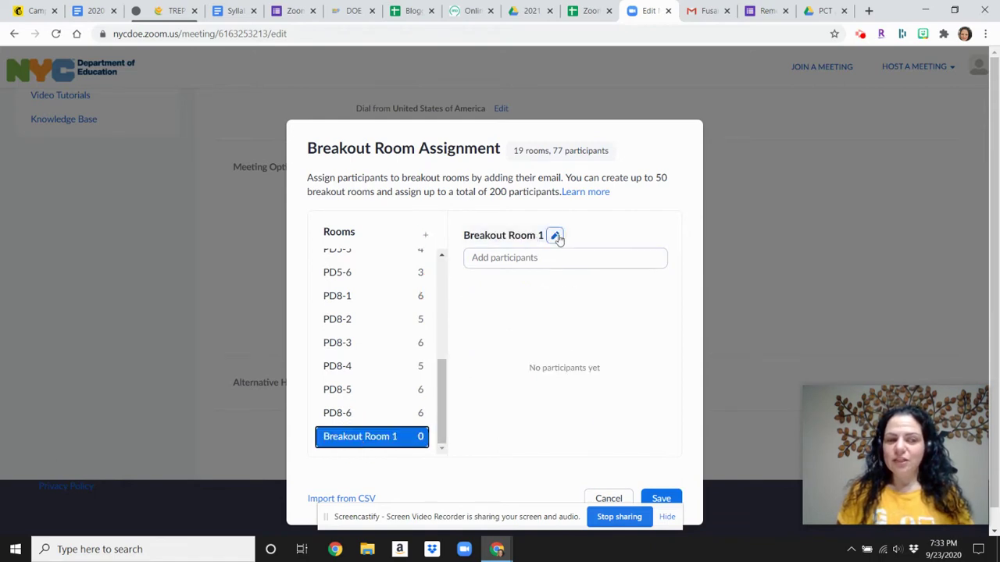
pyautogui.click(555, 237)
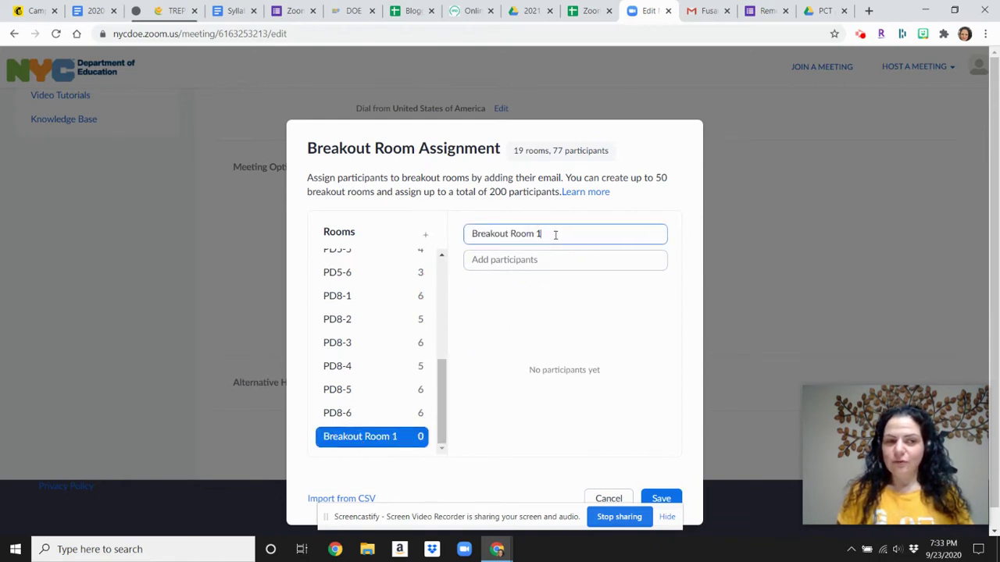
pyautogui.tripleClick(528, 242)
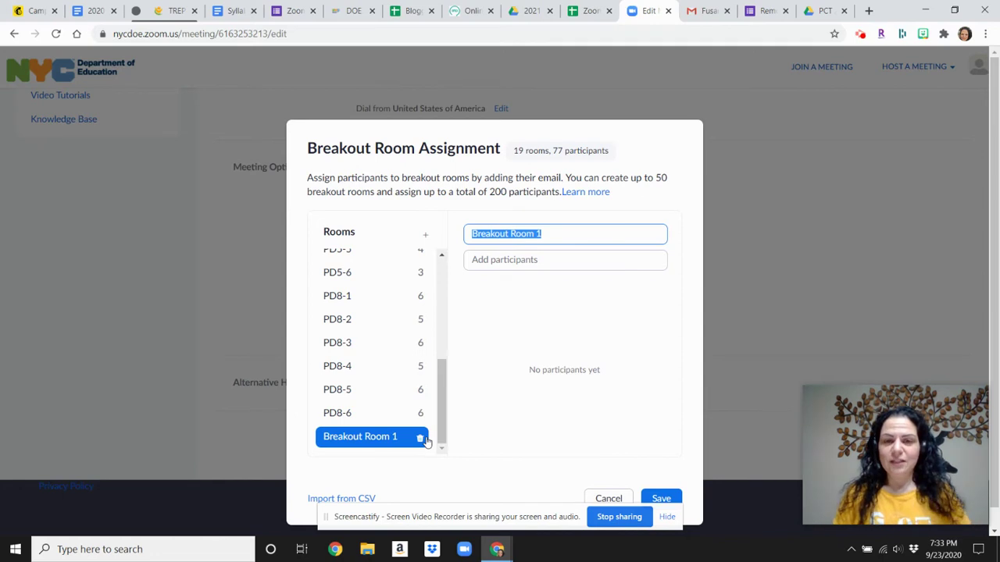
pyautogui.click(420, 438)
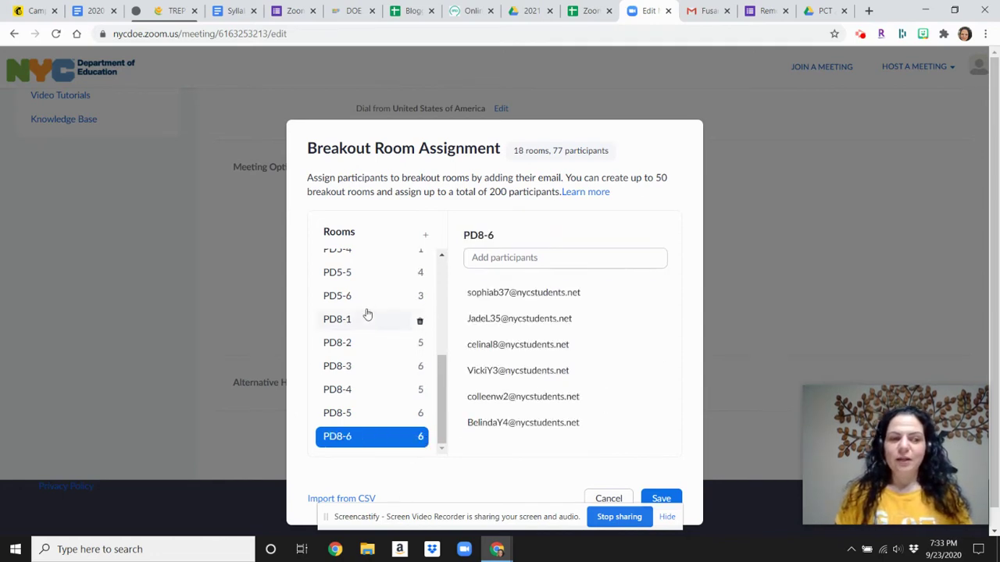
# Look through the breakout room assignments and cancel the dialog without saving changes.
pyautogui.scroll(3, 372, 305)
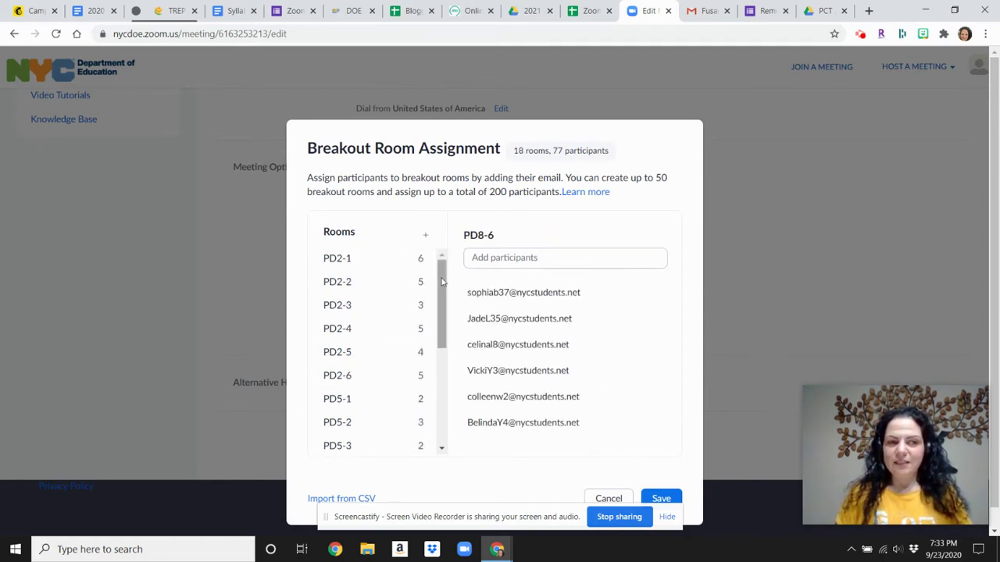
pyautogui.scroll(-2, 429, 301)
pyautogui.scroll(2, 375, 282)
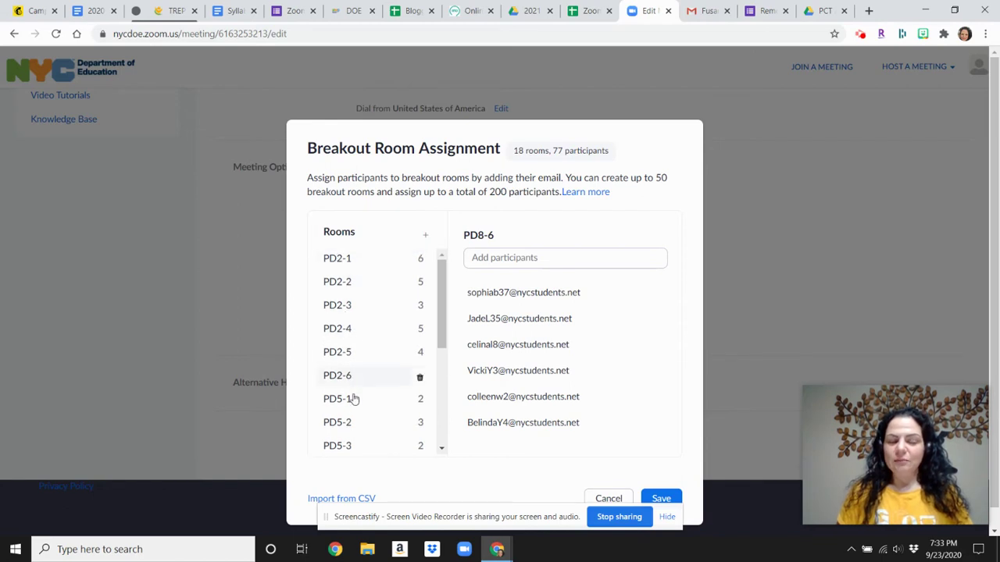
pyautogui.scroll(-3, 357, 445)
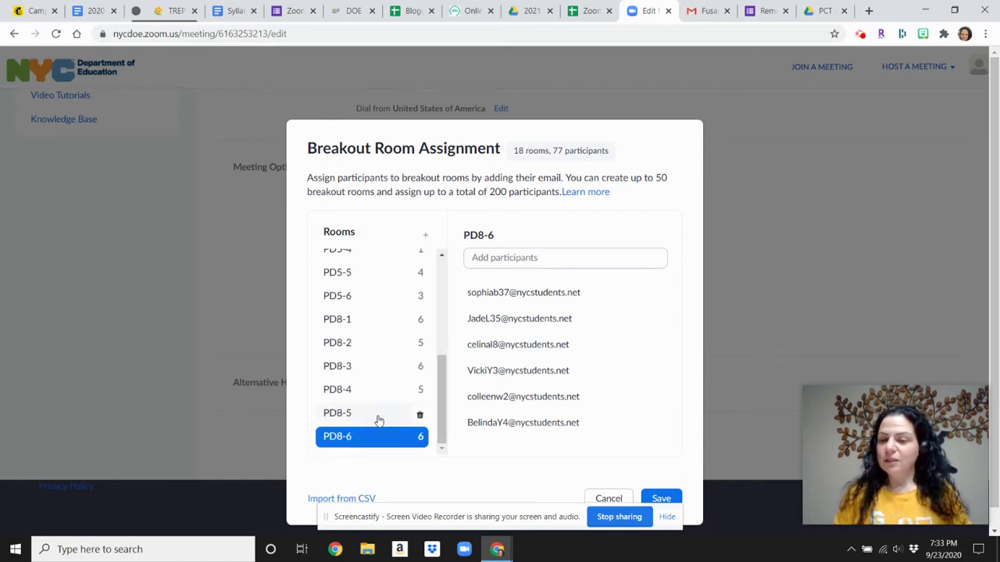
pyautogui.scroll(-1, 383, 419)
pyautogui.scroll(1, 379, 430)
pyautogui.scroll(3, 381, 429)
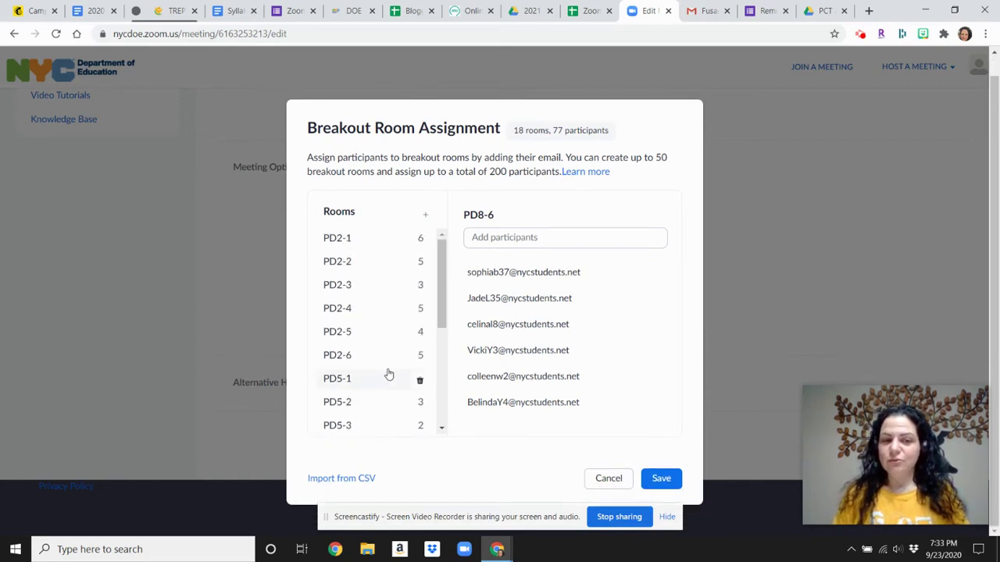
pyautogui.scroll(1, 395, 371)
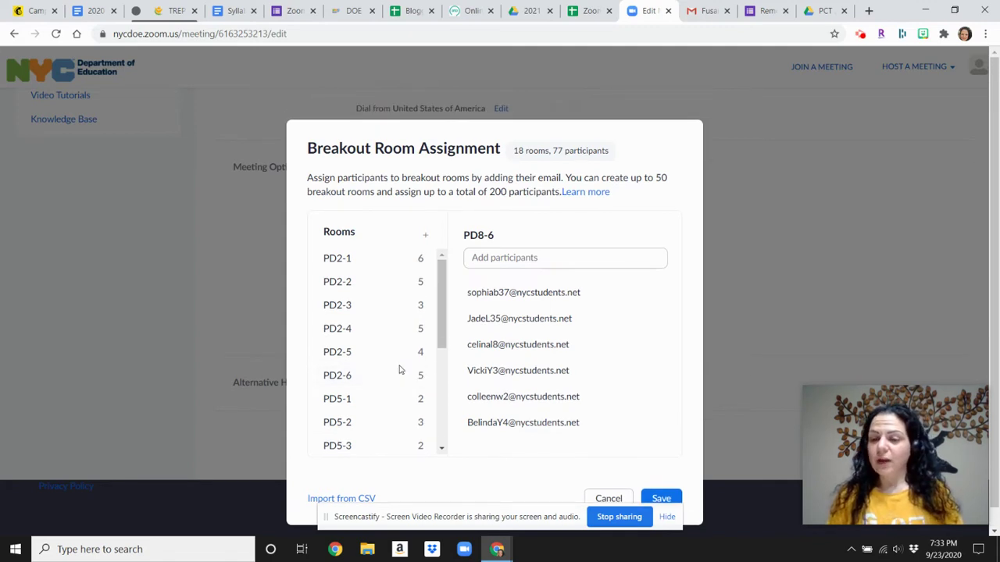
pyautogui.moveTo(491, 328)
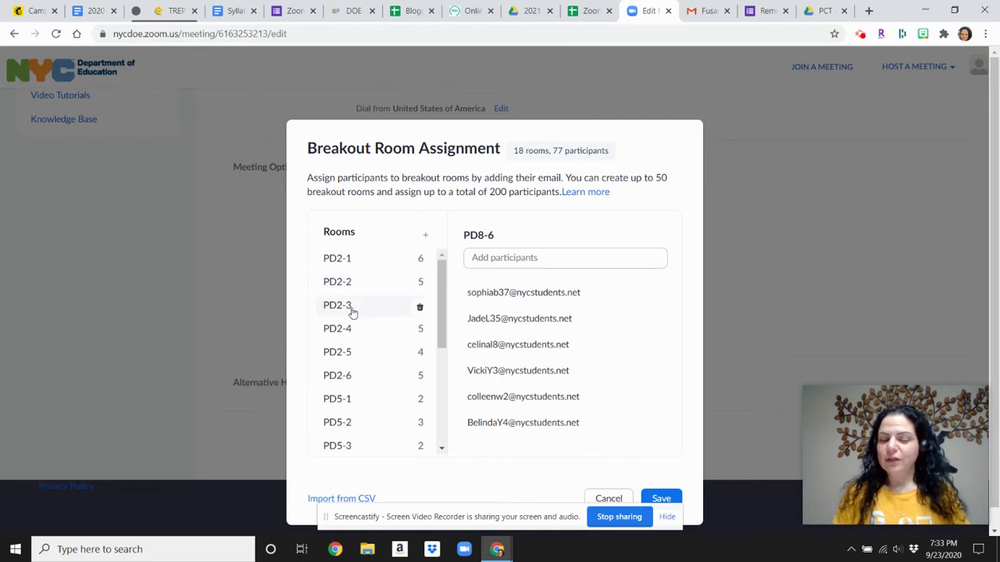
pyautogui.scroll(-1, 541, 355)
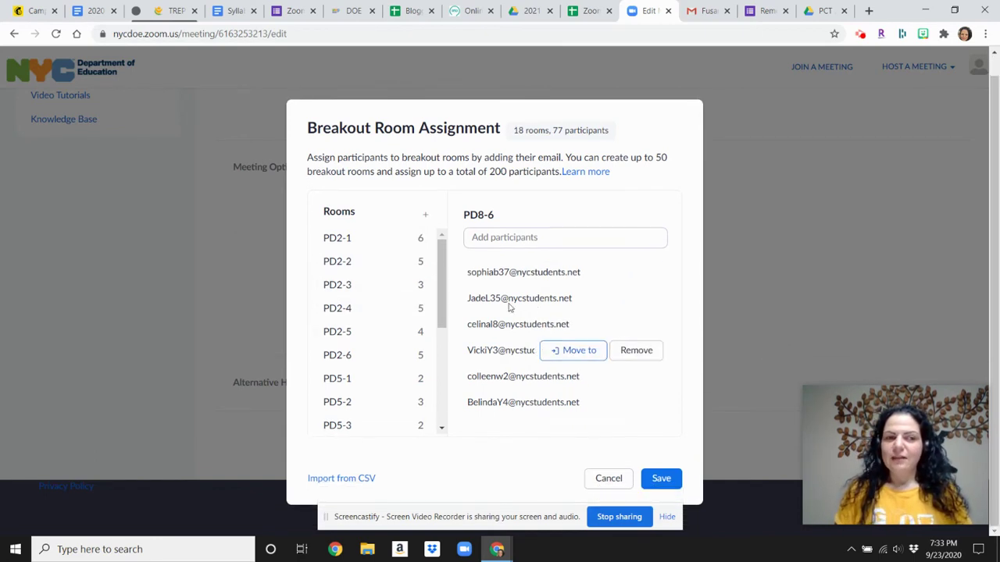
pyautogui.moveTo(558, 307)
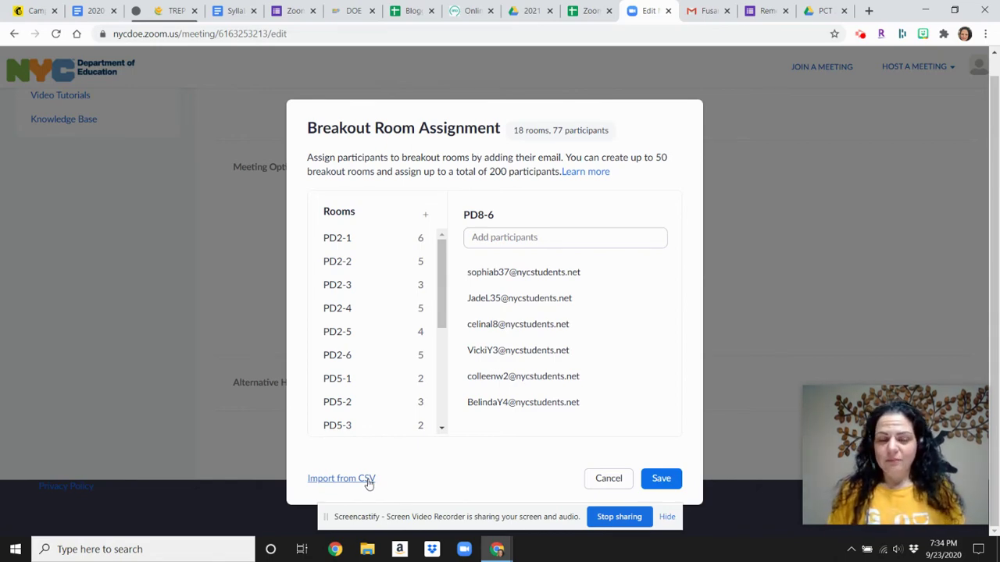
pyautogui.click(610, 481)
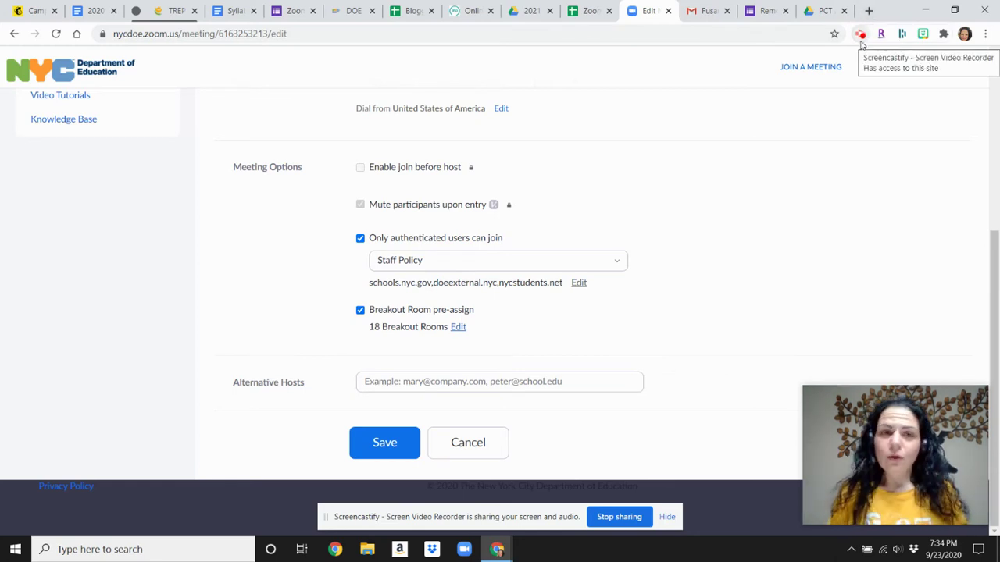
# In a new tab, search 'stars nyc doe' and open the STARS Classroom site.
pyautogui.click(868, 11)
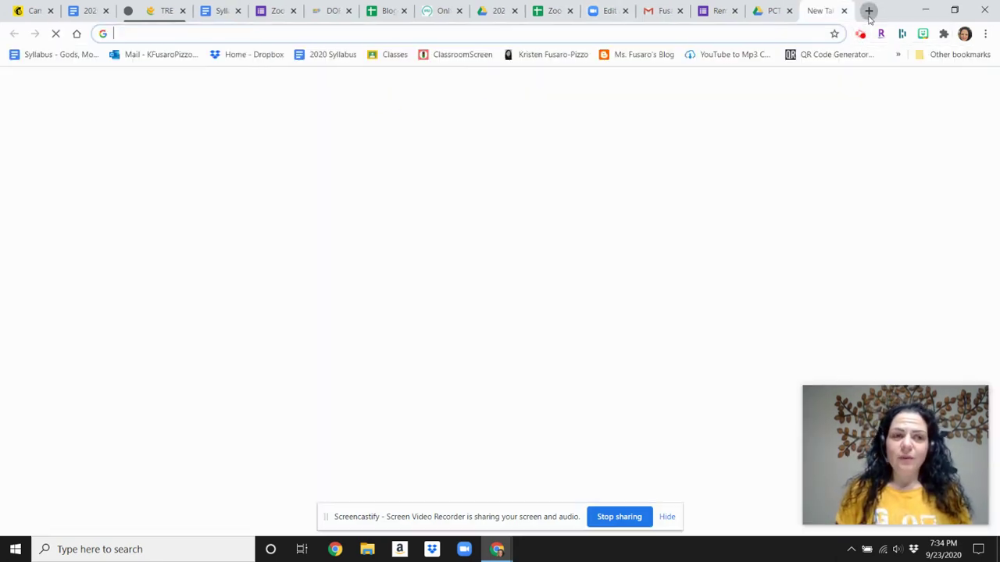
pyautogui.write('stars')
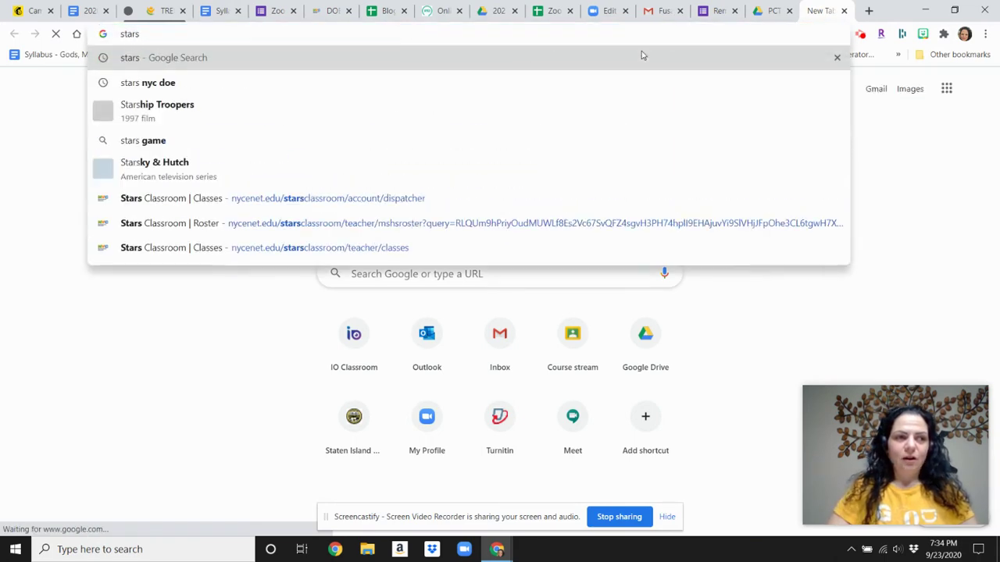
pyautogui.press('Down')
pyautogui.press('Return')
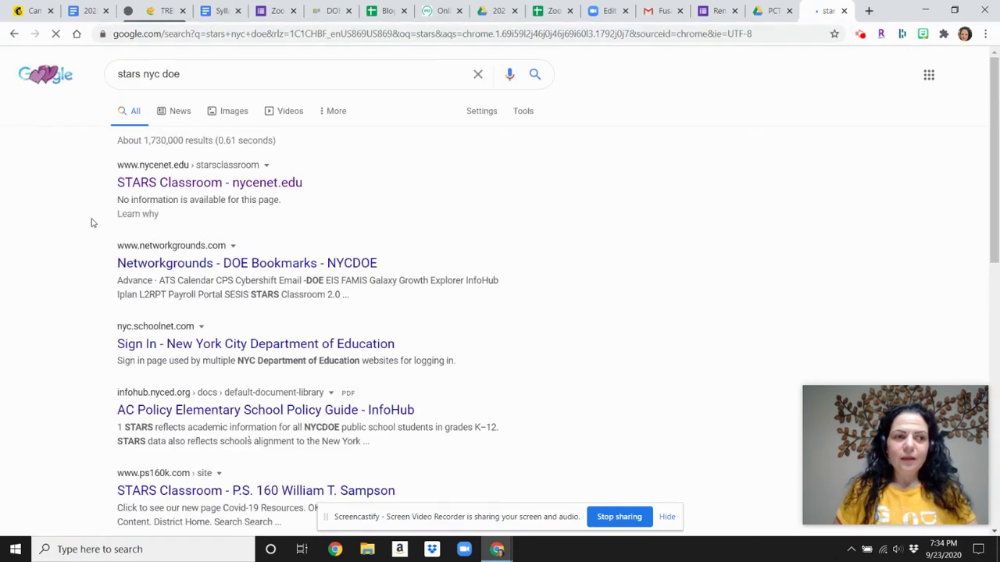
pyautogui.click(175, 182)
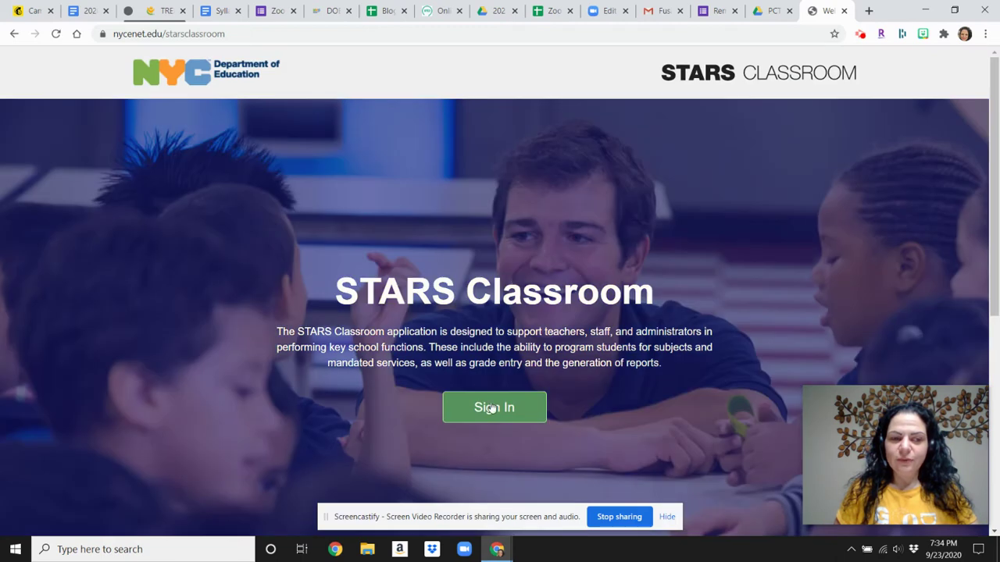
# Sign in to STARS Classroom with the teacher's DOE username and password.
pyautogui.click(491, 409)
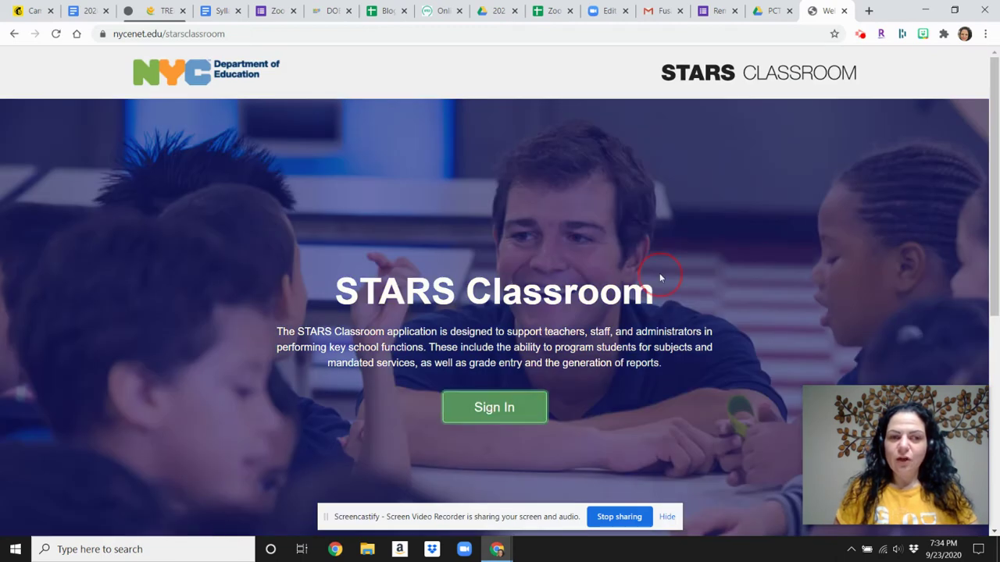
pyautogui.click(492, 413)
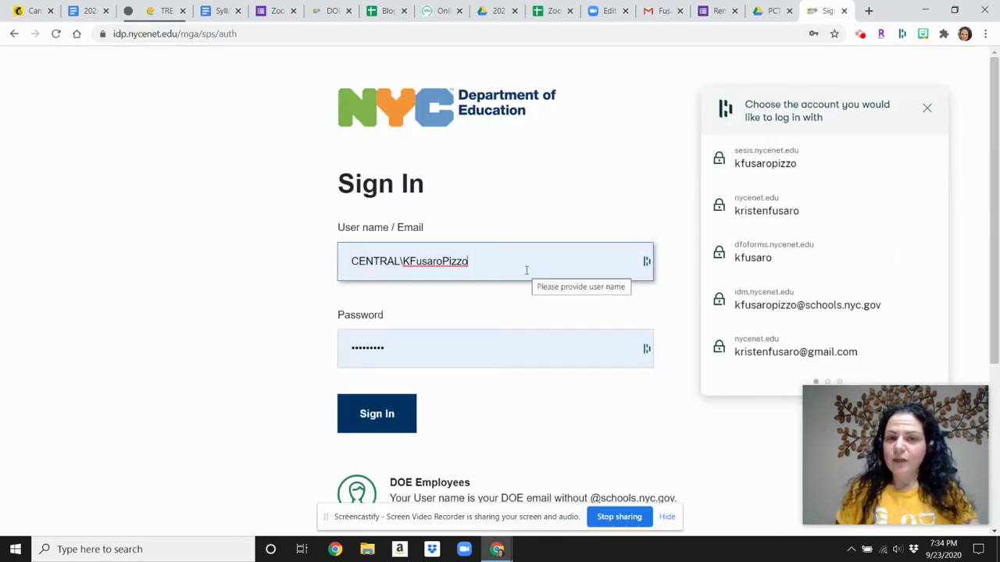
pyautogui.moveTo(527, 270); pyautogui.dragTo(307, 270)
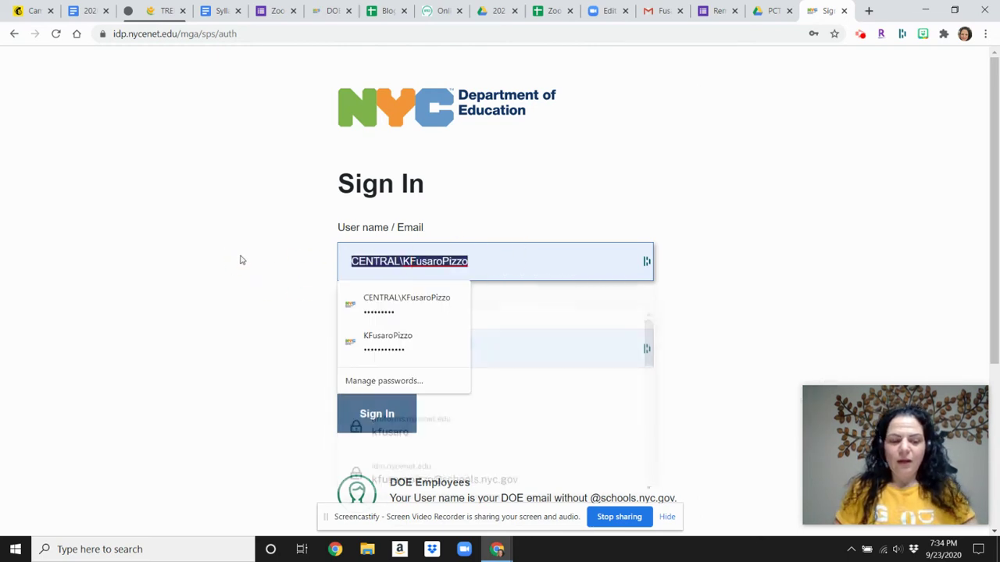
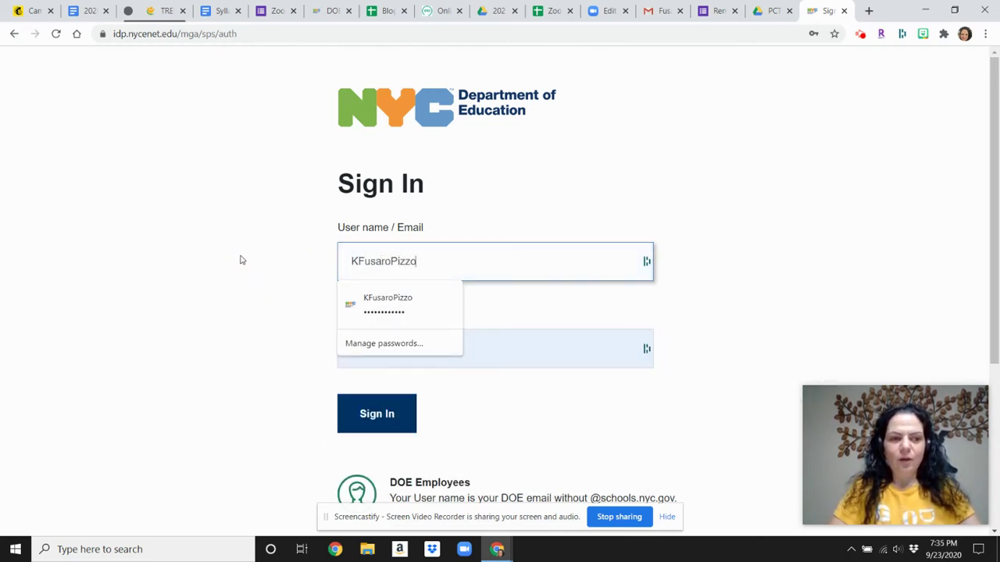
pyautogui.press('Tab')
pyautogui.write('xxx')
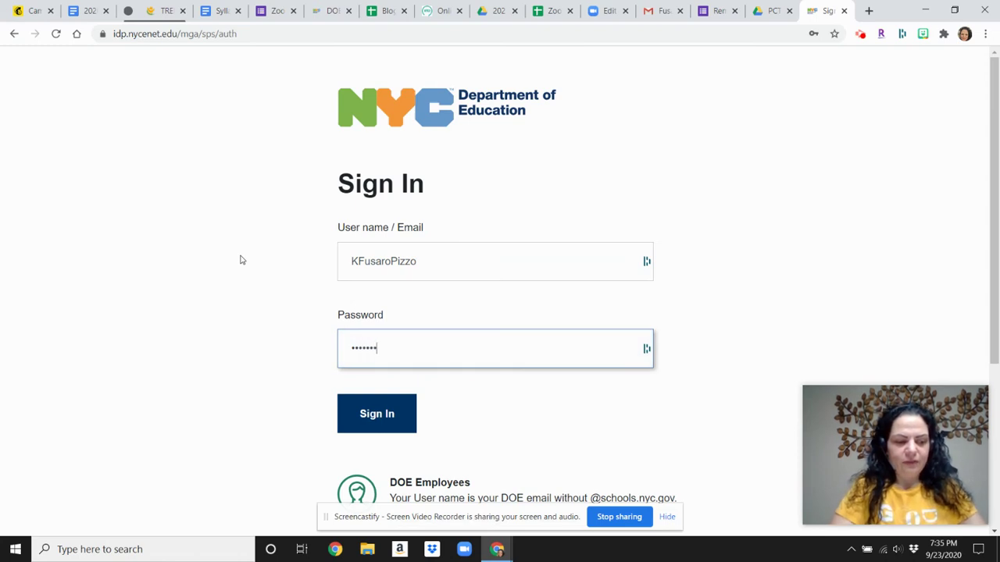
pyautogui.press('Return')
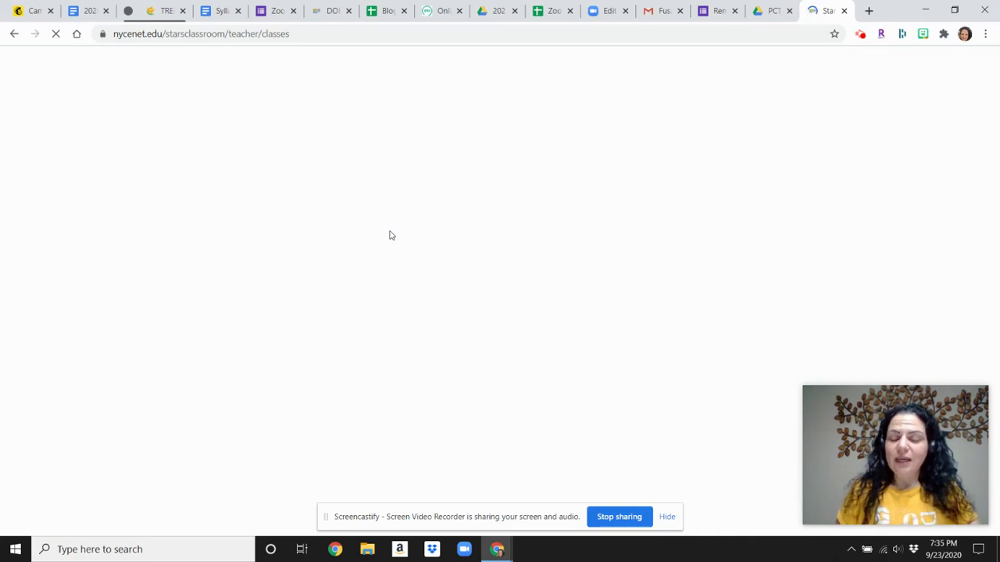
# Scroll through the three 12th-grade Modern Mythology classes of 34 students, then close the STARS tab.
pyautogui.scroll(-1, 294, 319)
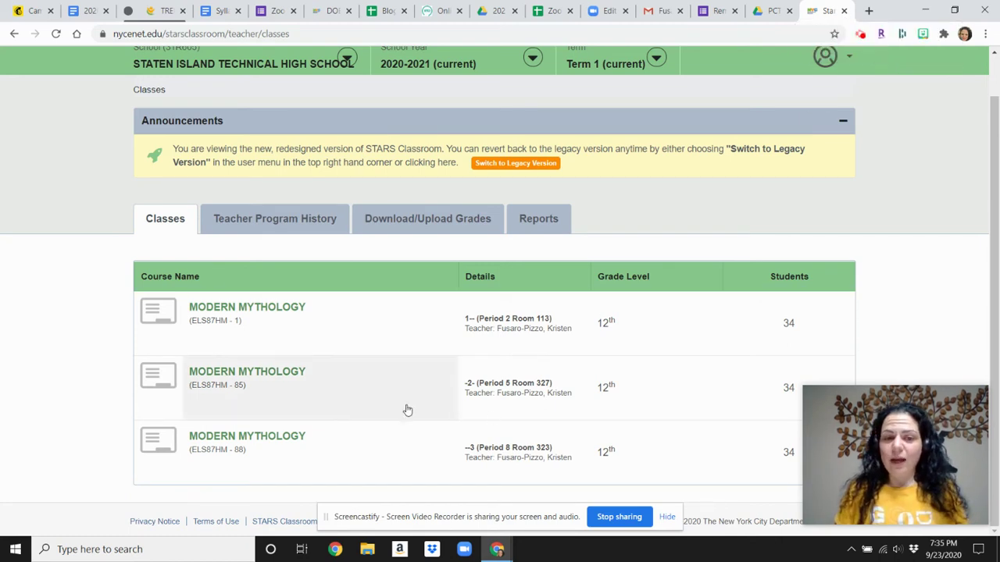
pyautogui.scroll(1, 678, 448)
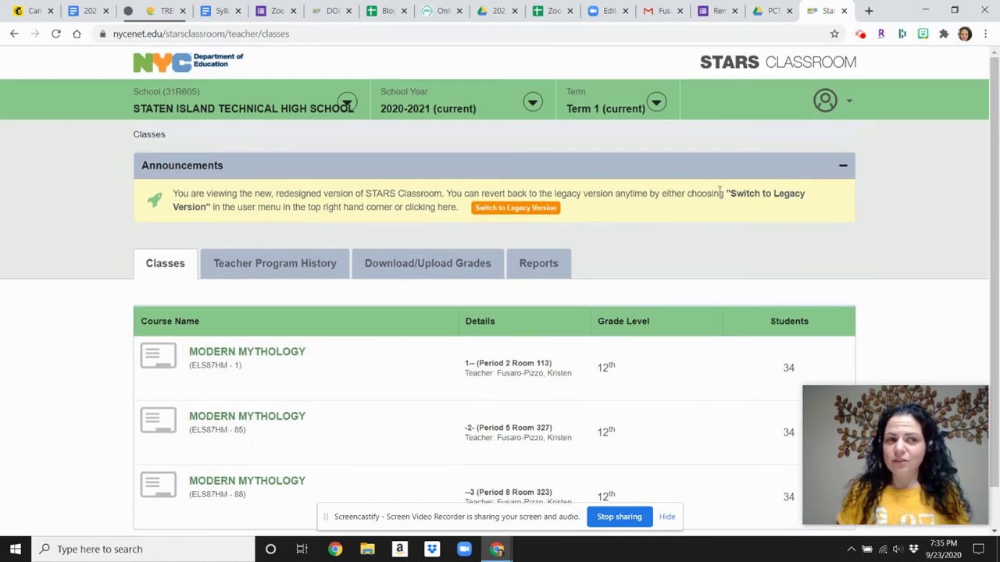
pyautogui.click(844, 12)
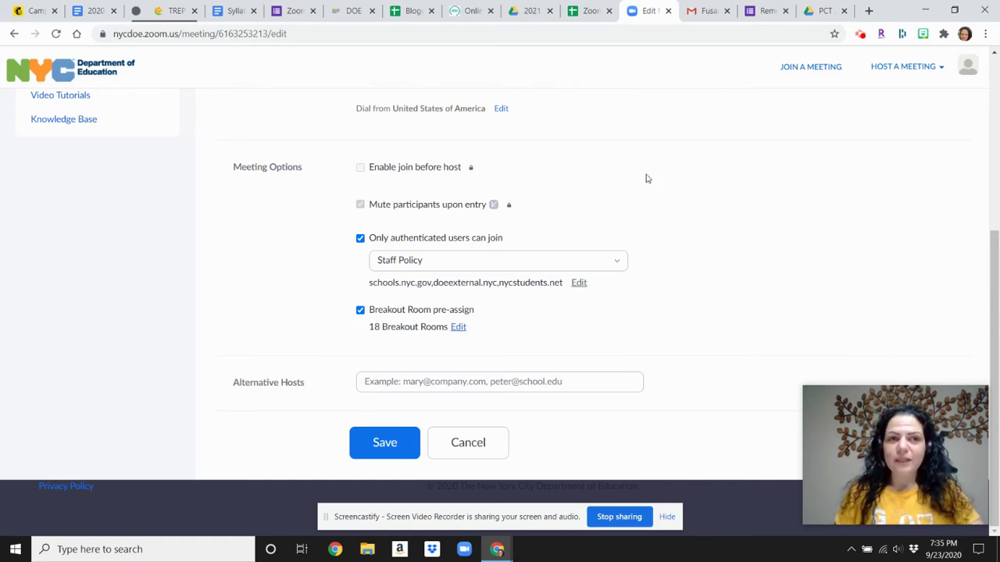
# Switch to the Zoom Breakout CSV spreadsheet and scroll through its room-to-email list.
pyautogui.click(579, 15)
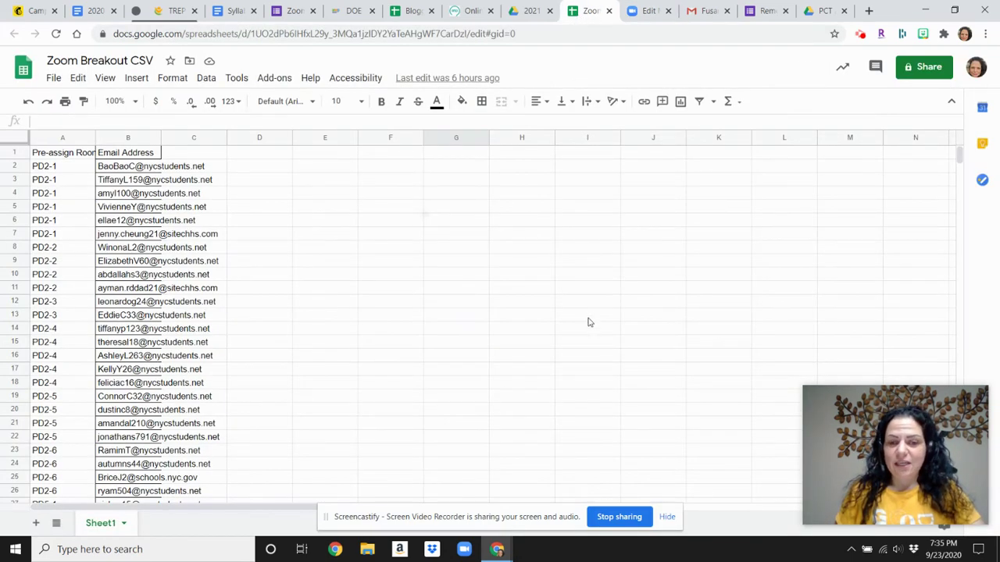
pyautogui.scroll(-20, 586, 324)
pyautogui.scroll(20, 289, 285)
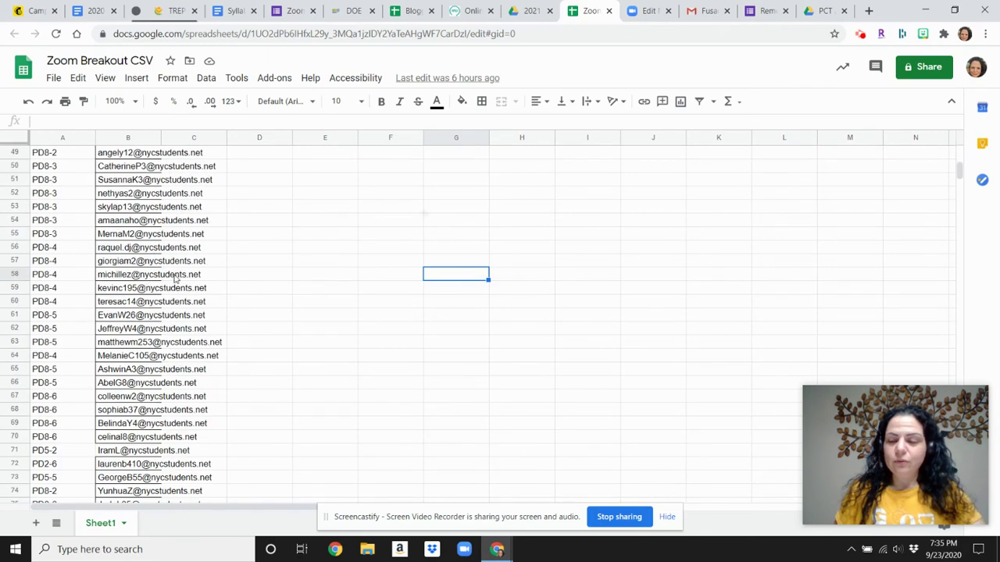
# Glance at the PCT 2020-2021 Drive folder, the form, and Blogging 2021 tabs, then return to the CSV sheet.
pyautogui.click(818, 11)
pyautogui.click(303, 10)
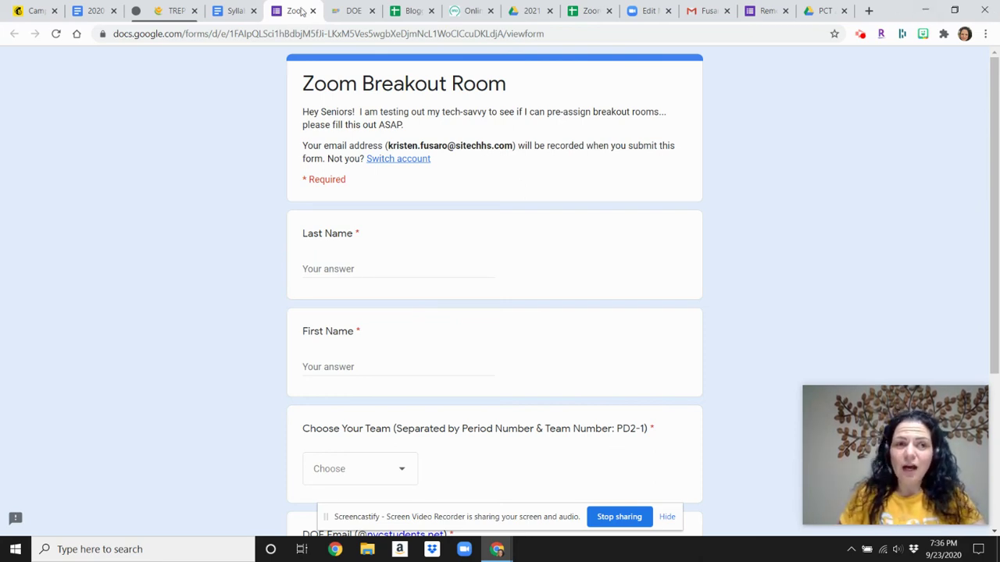
pyautogui.click(412, 11)
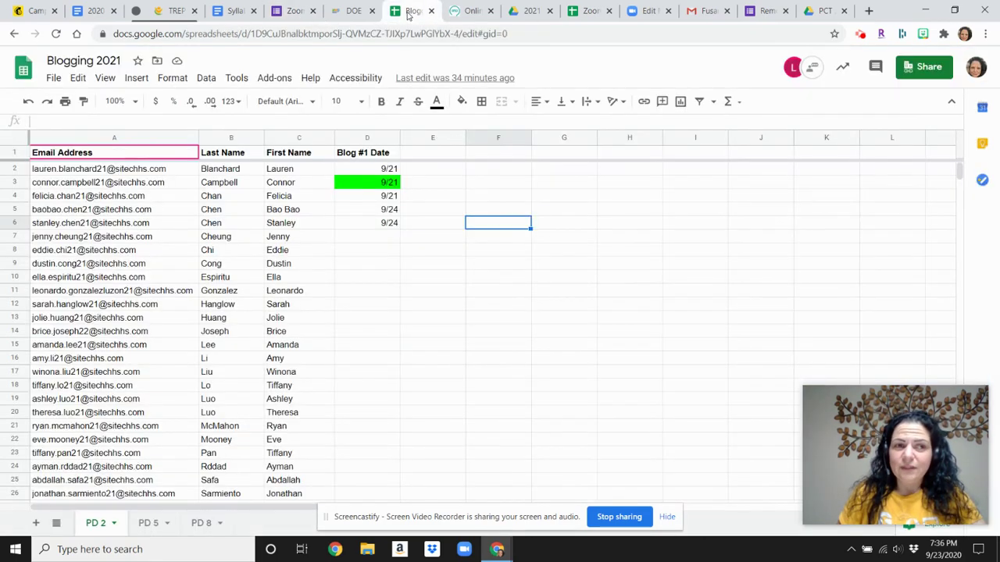
pyautogui.click(459, 12)
pyautogui.click(587, 11)
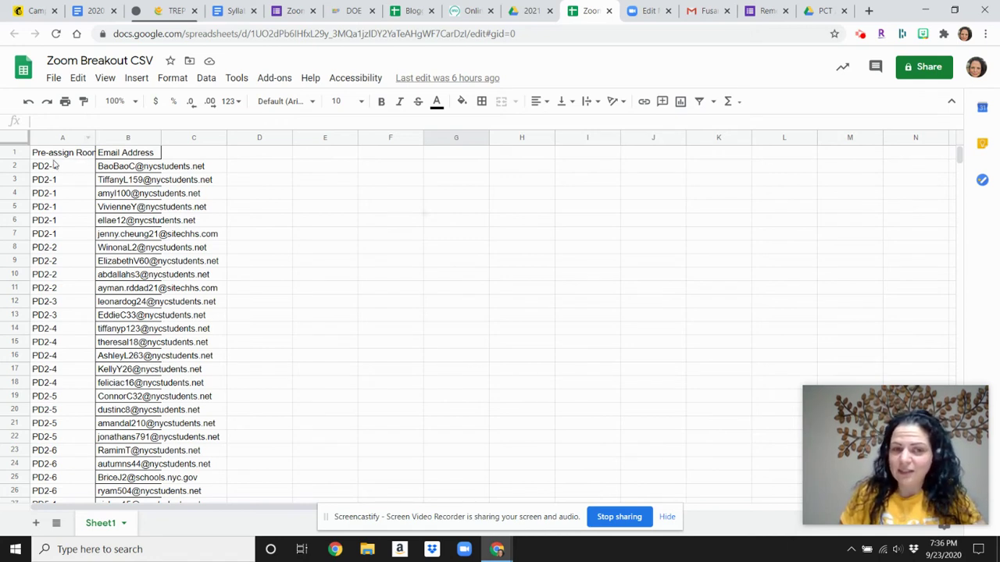
pyautogui.scroll(-5, 161, 383)
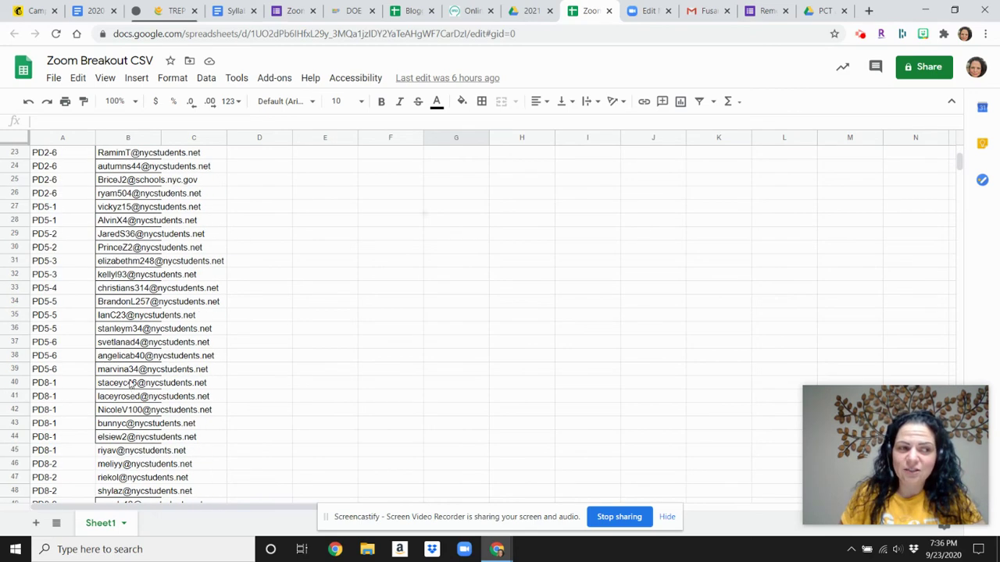
pyautogui.scroll(5, 152, 367)
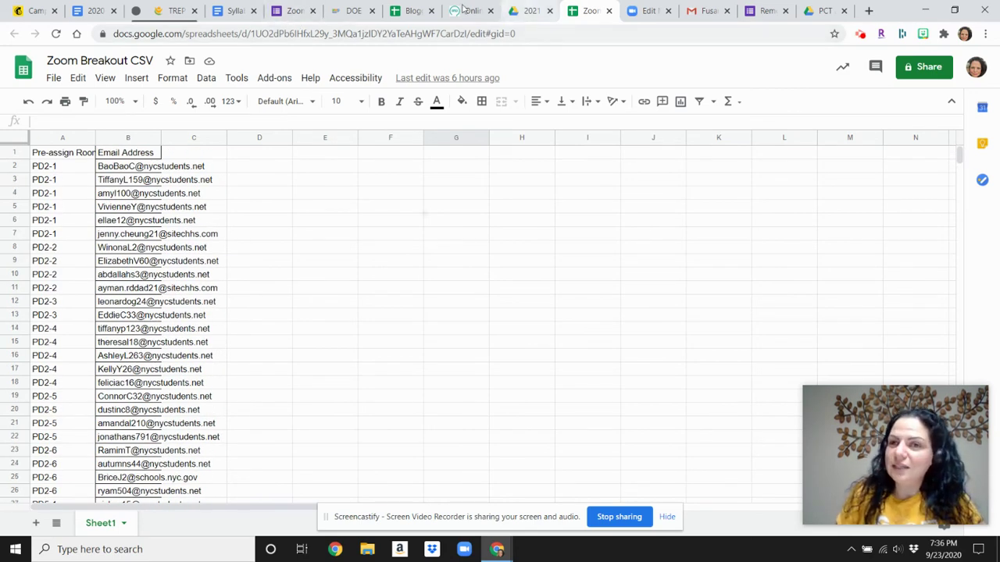
# On the Zoom Breakout Room form, check the Choose Your Team dropdown options without choosing one.
pyautogui.click(281, 13)
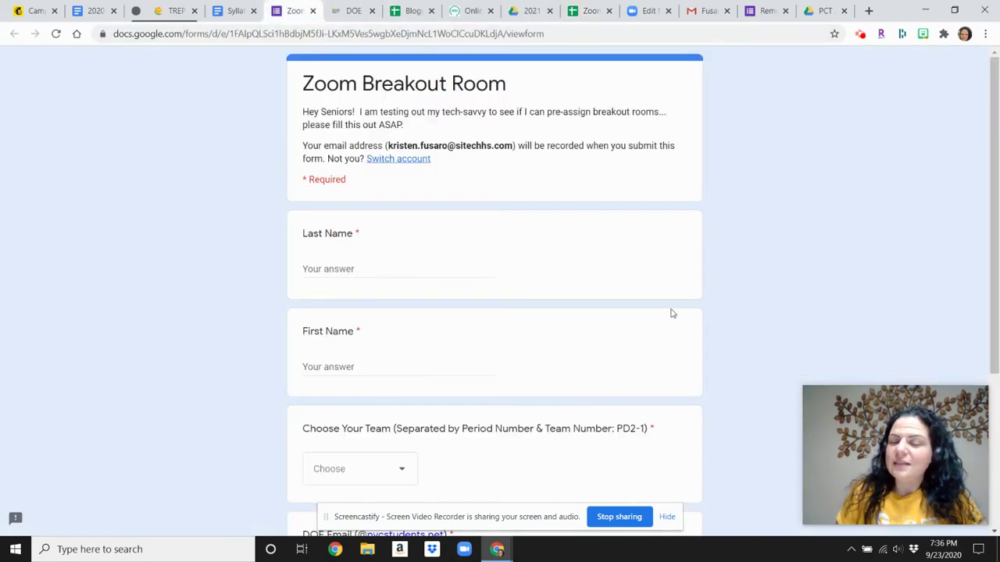
pyautogui.scroll(-1, 654, 294)
pyautogui.scroll(1, 654, 295)
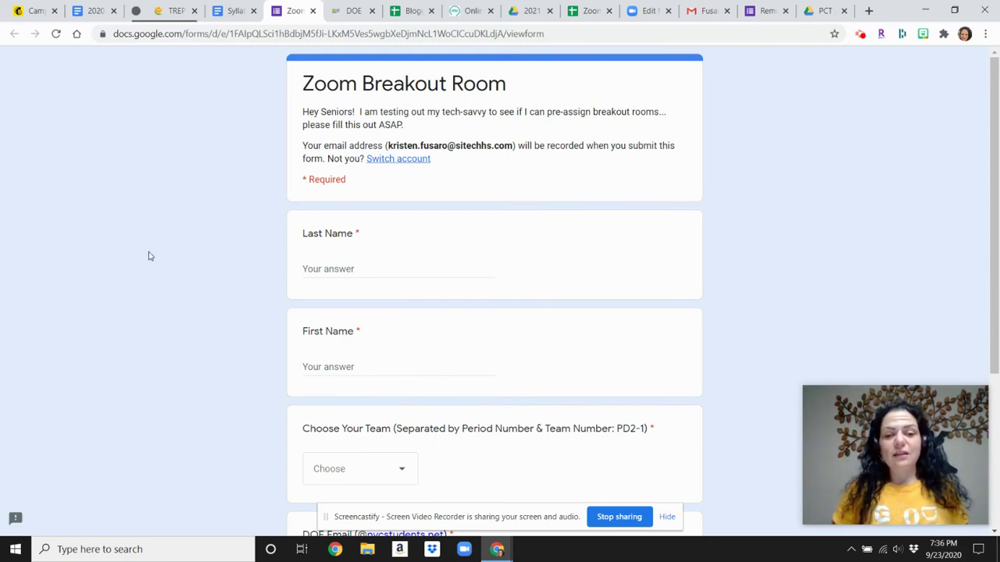
pyautogui.scroll(-2, 370, 261)
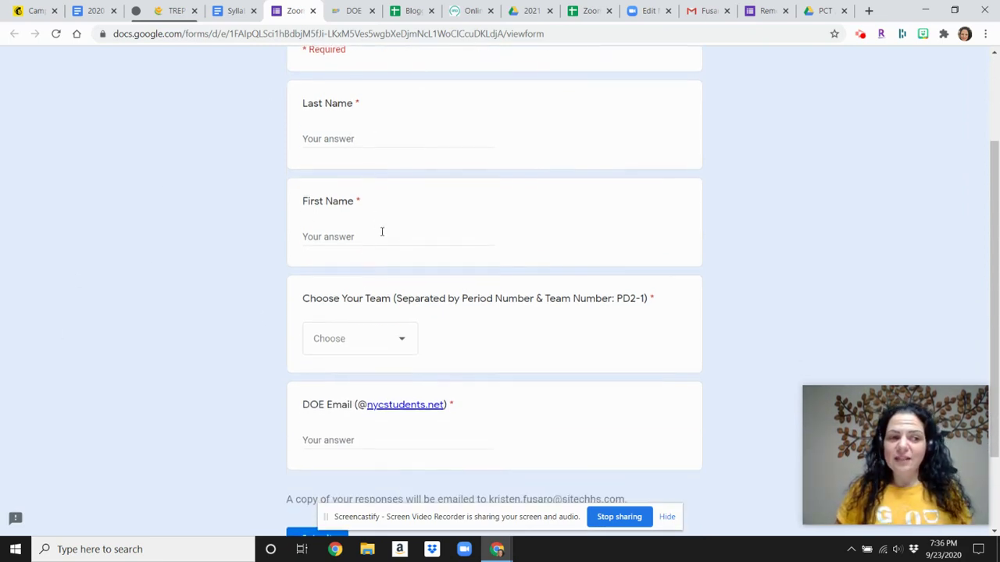
pyautogui.click(413, 339)
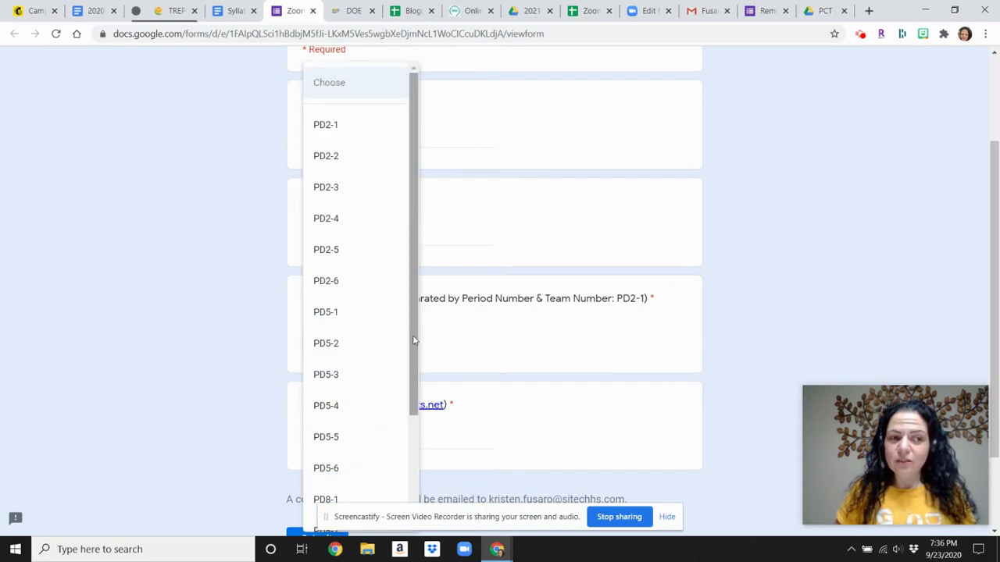
pyautogui.click(453, 336)
# Scroll the form and bring up the Zoom Breakout Room Form 2020 edit view.
pyautogui.scroll(-2, 457, 336)
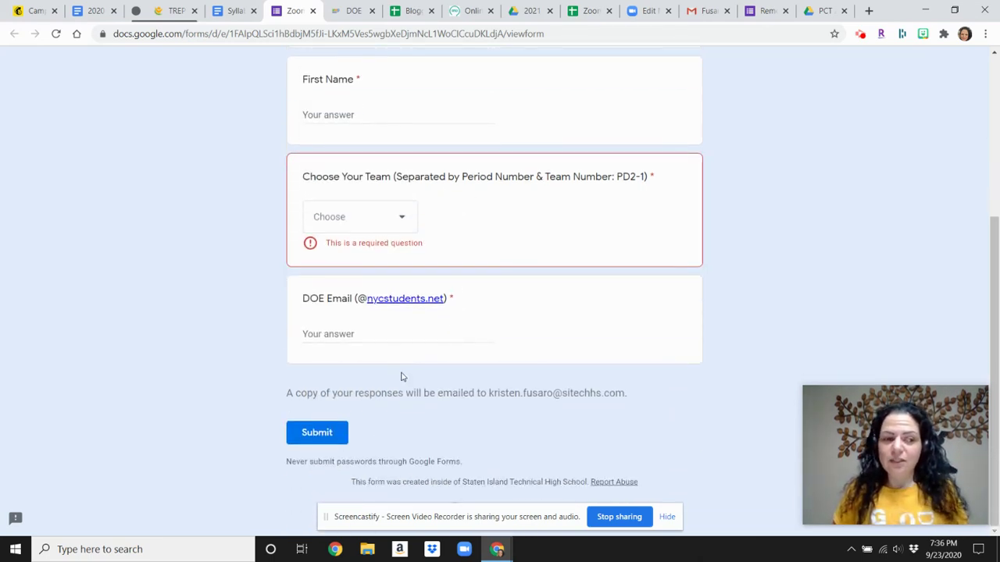
pyautogui.scroll(1, 573, 457)
pyautogui.scroll(-1, 757, 408)
pyautogui.moveTo(870, 400)
pyautogui.moveTo(870, 396); pyautogui.dragTo(806, 198)
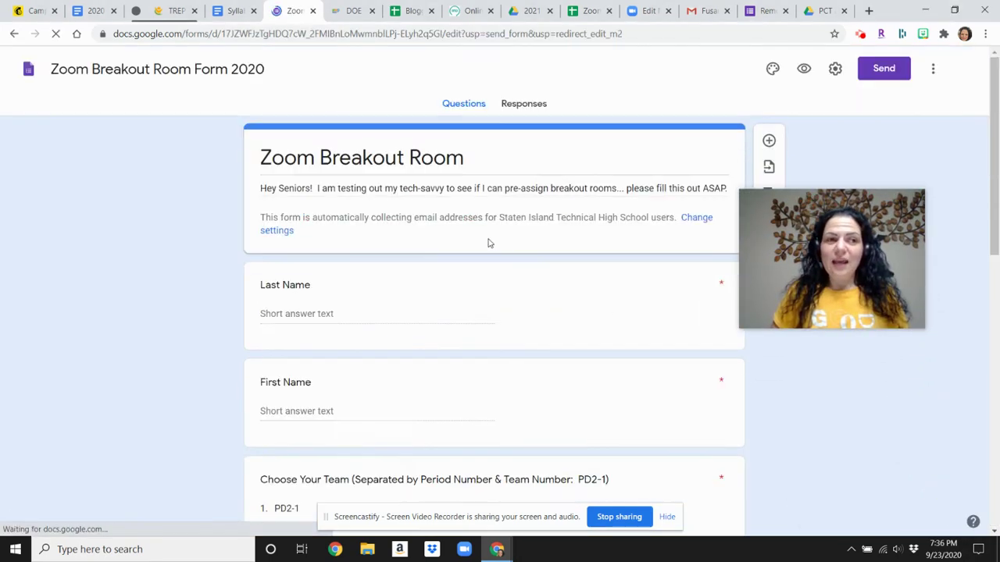
# Open the form's 78 responses in their linked sheet, select the team and DOE Email columns, then return to Zoom Breakout CSV.
pyautogui.click(522, 107)
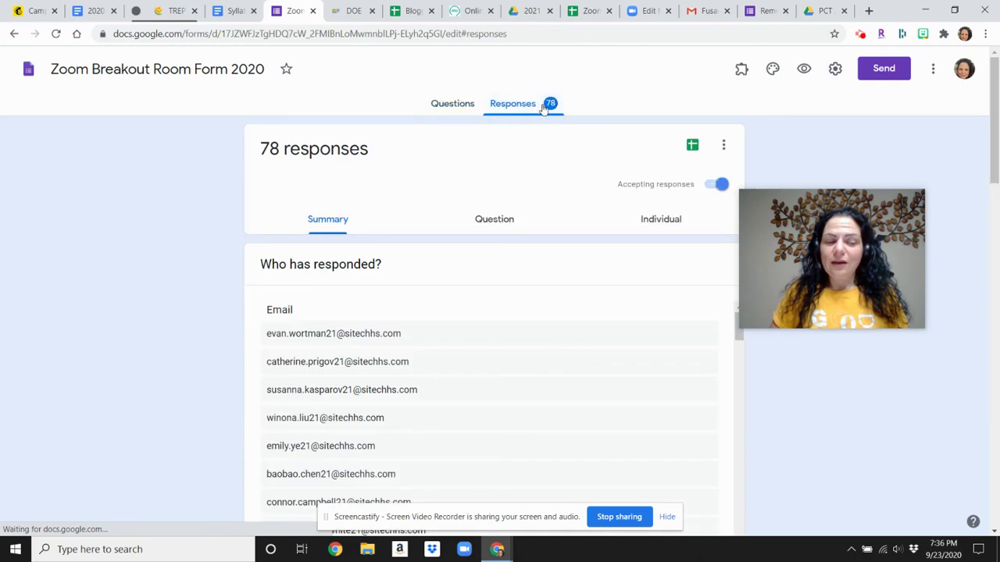
pyautogui.click(692, 146)
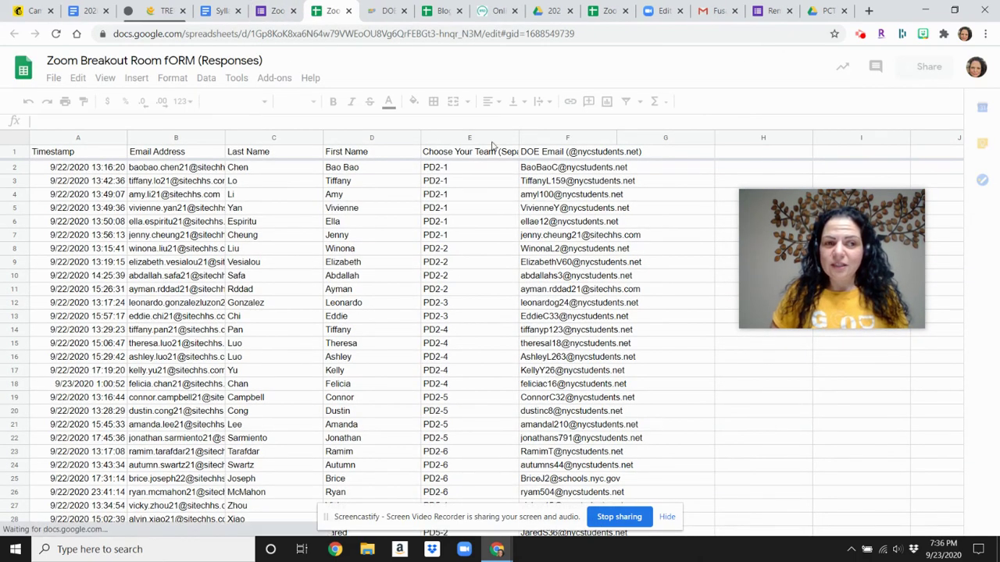
pyautogui.moveTo(491, 138); pyautogui.dragTo(571, 150)
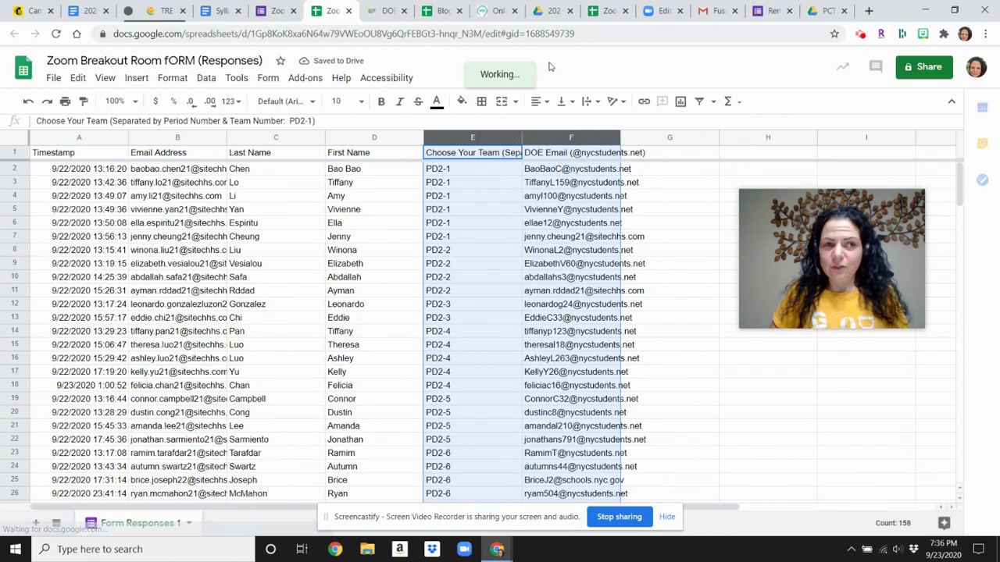
pyautogui.click(601, 11)
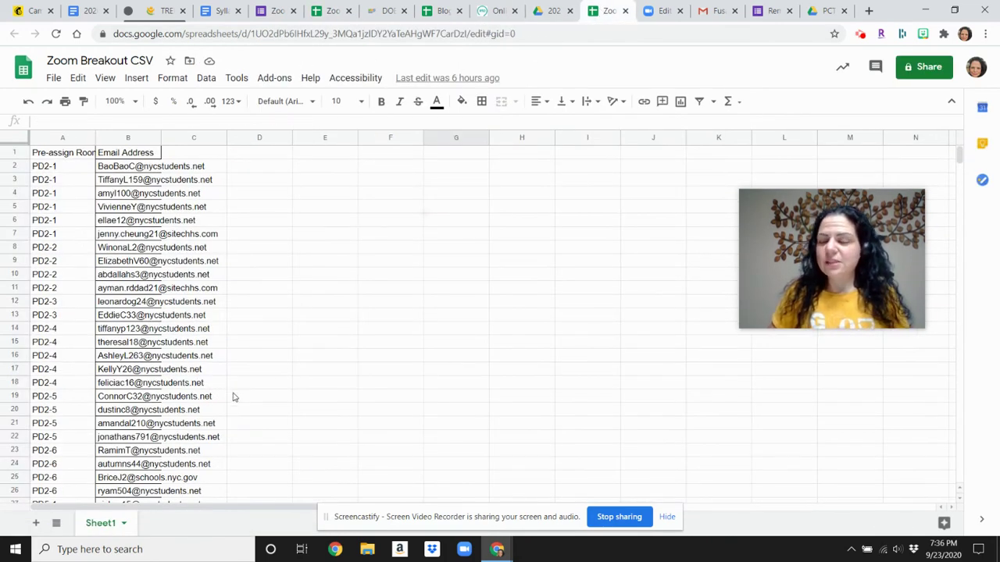
pyautogui.click(53, 78)
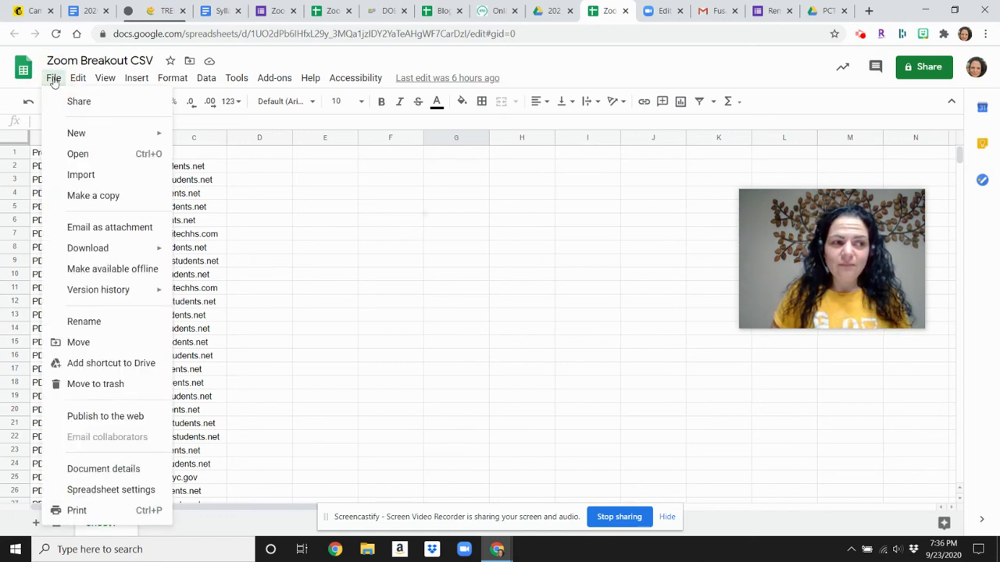
pyautogui.moveTo(107, 256)
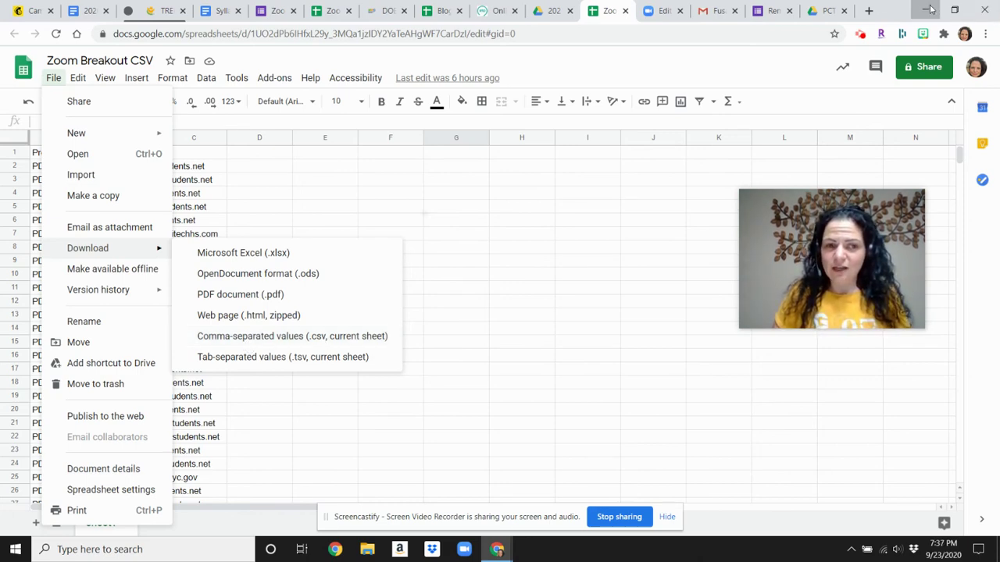
pyautogui.click(924, 10)
pyautogui.click(129, 283)
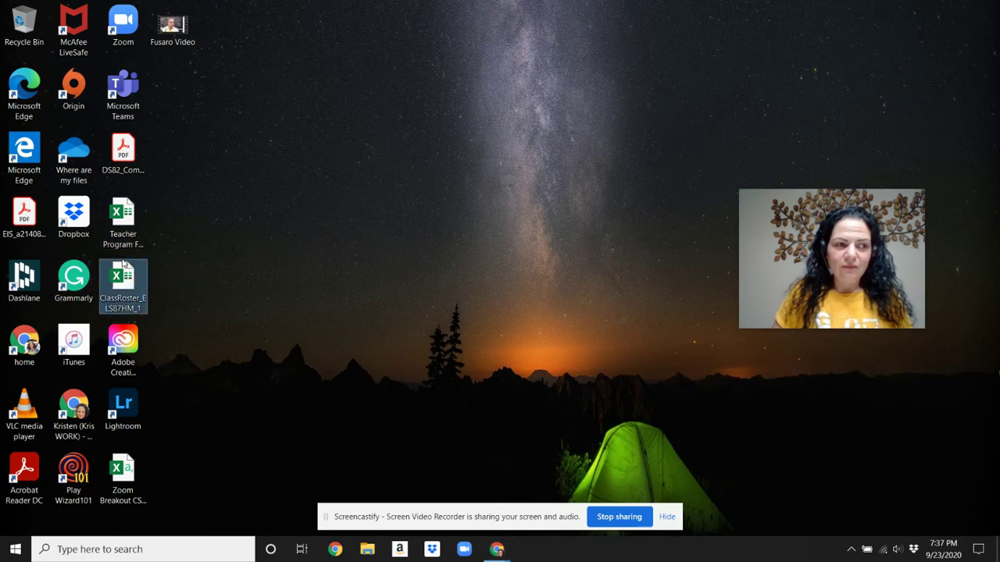
pyautogui.click(123, 471)
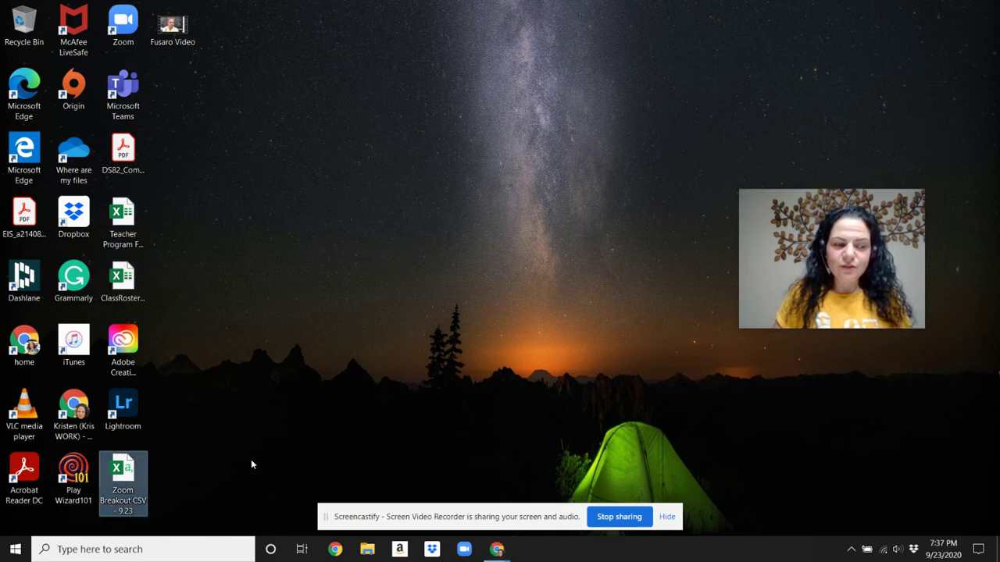
pyautogui.click(464, 550)
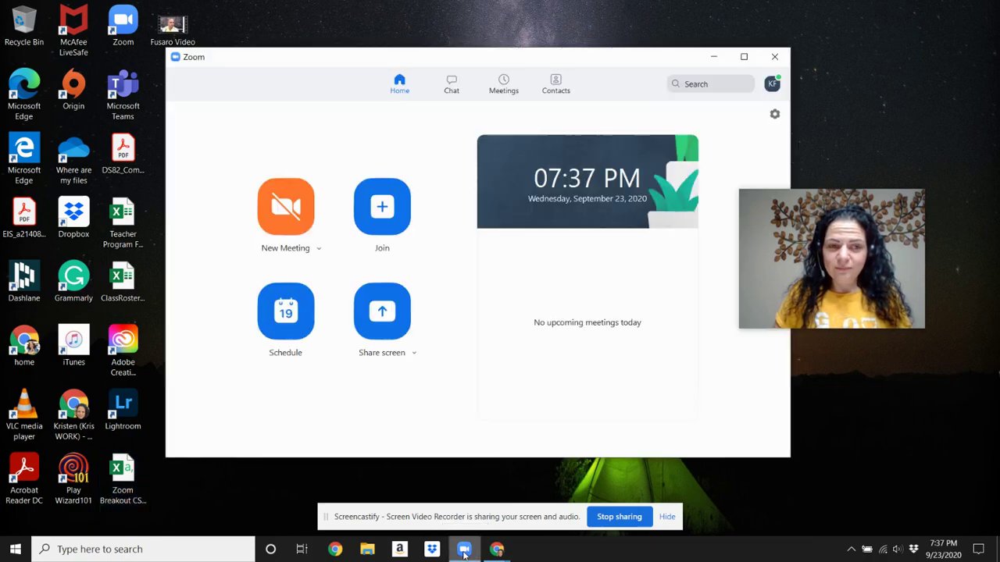
pyautogui.moveTo(496, 551)
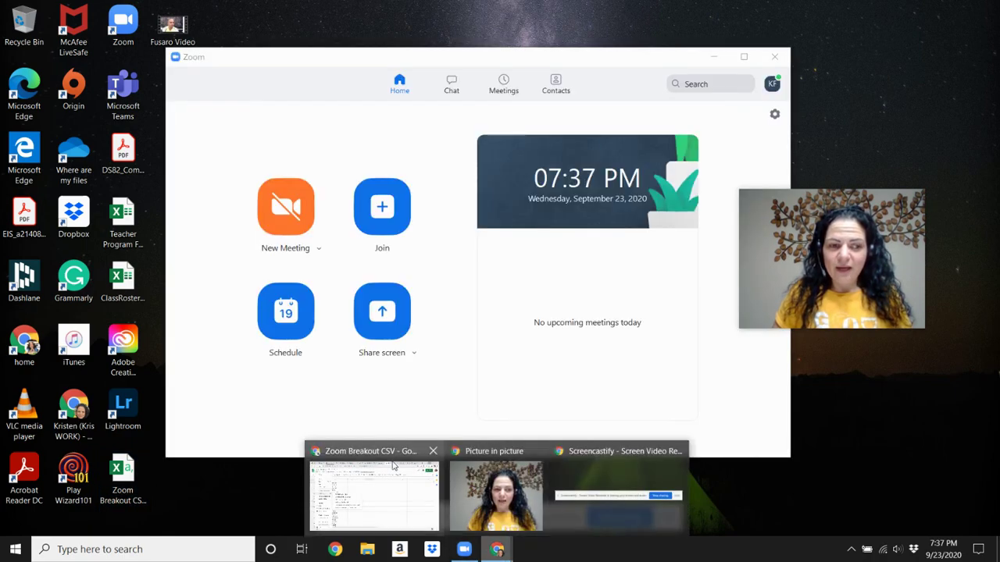
pyautogui.click(384, 458)
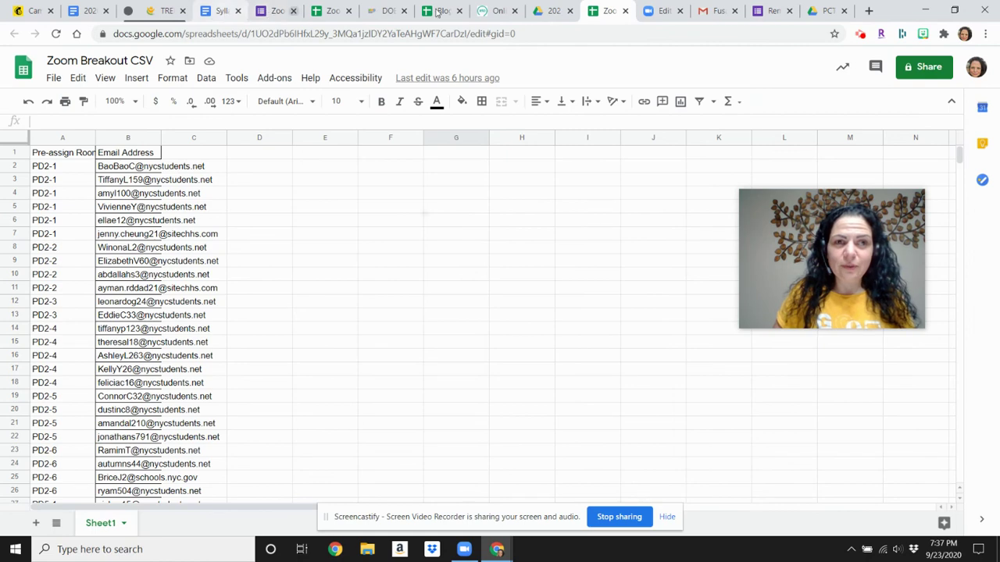
# On the Zoom meeting edit page, open the breakout room pre-assignments and close the Import from CSV dialog without uploading.
pyautogui.click(660, 11)
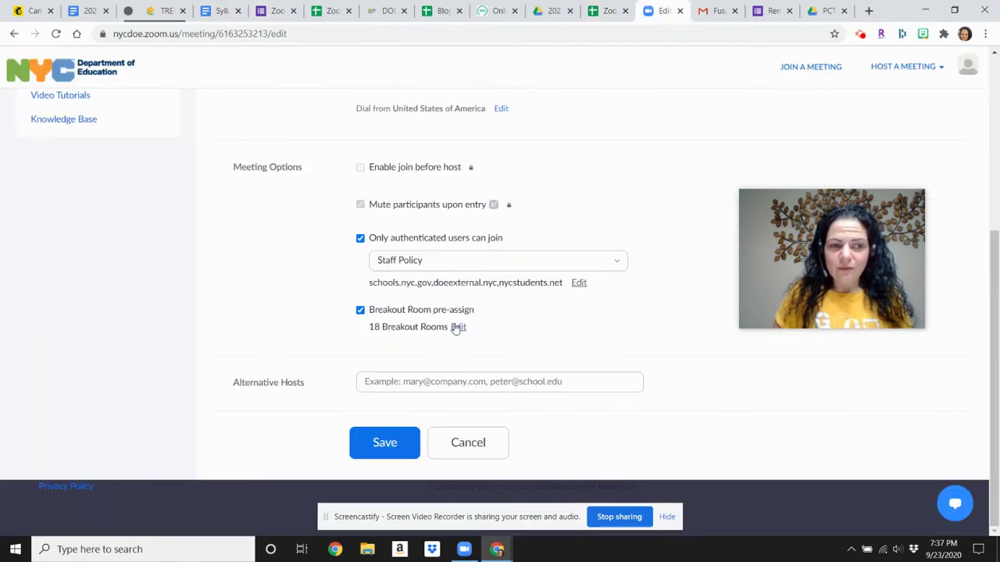
pyautogui.click(458, 327)
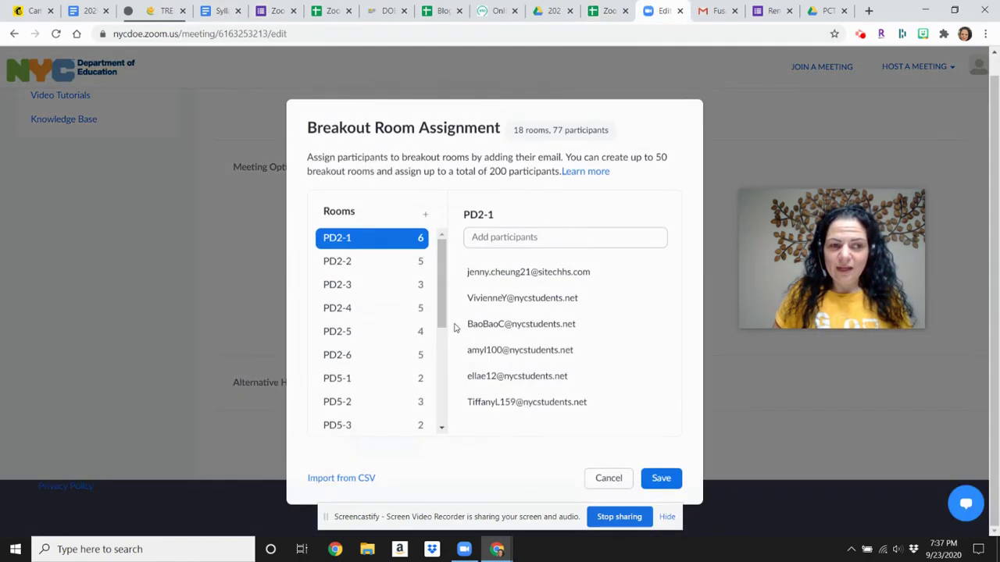
pyautogui.click(343, 478)
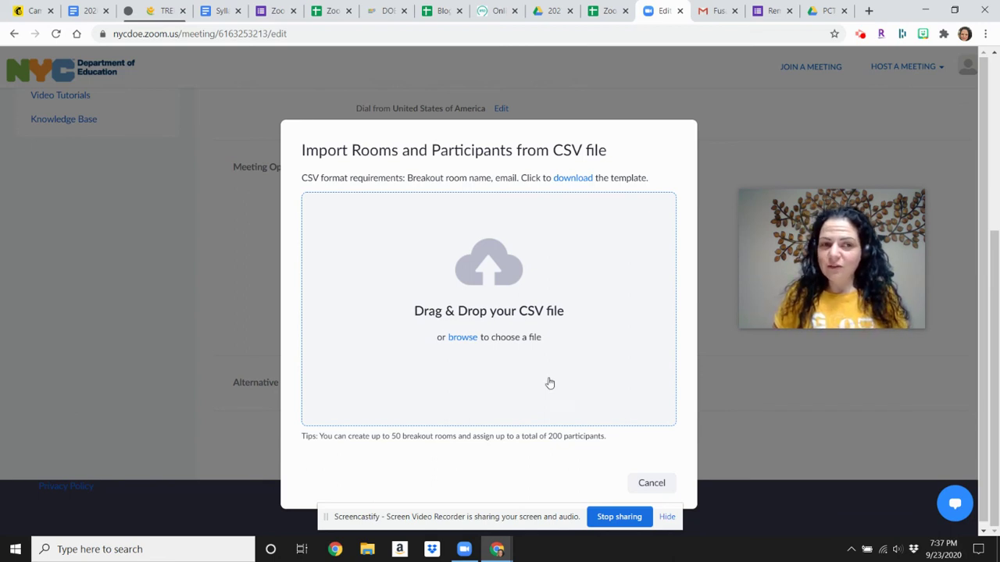
pyautogui.click(653, 485)
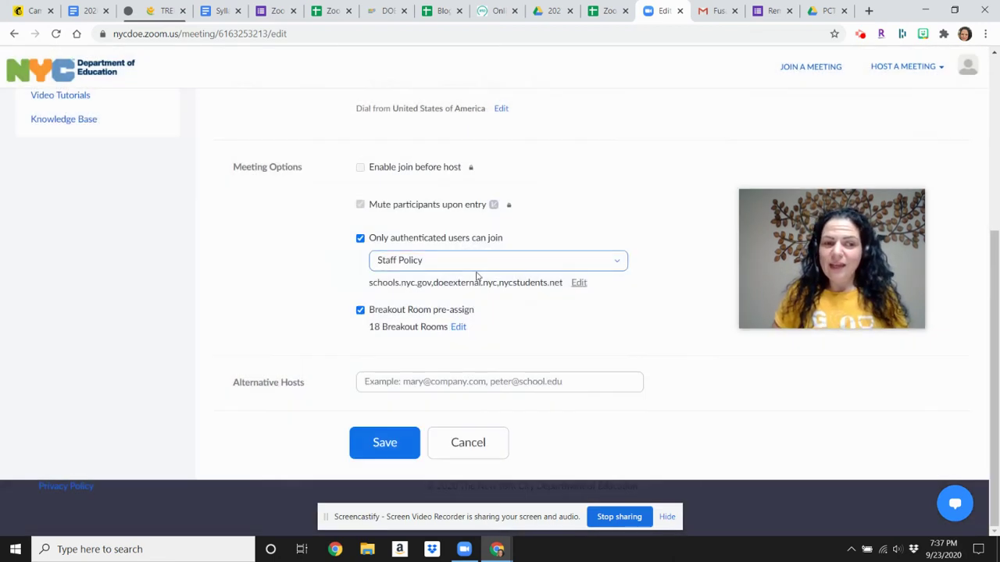
# Review participants of rooms PD2-4, PD2-5, PD5-1, PD5-2 and PD8-5, then cancel without changes.
pyautogui.click(459, 328)
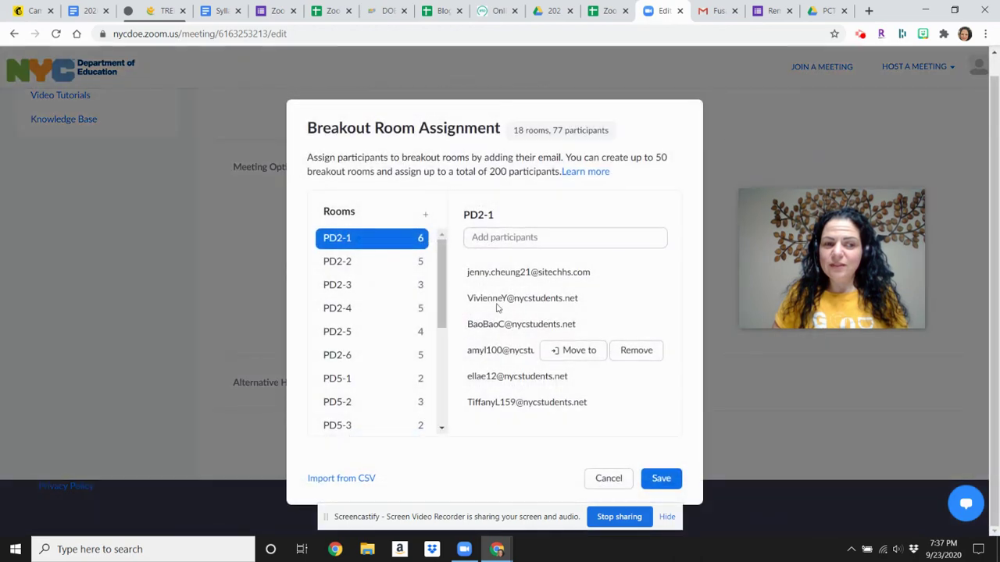
pyautogui.click(399, 310)
pyautogui.click(389, 334)
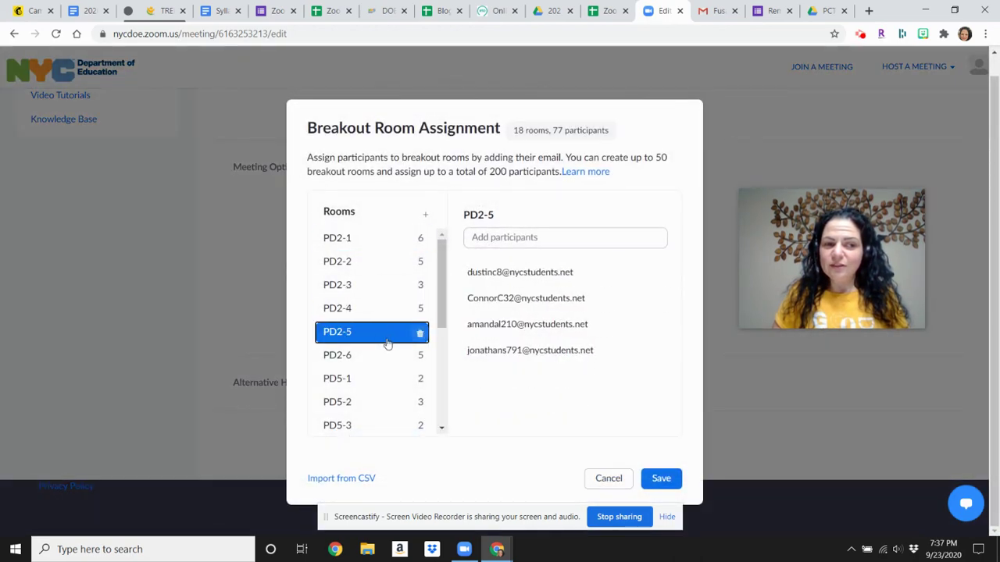
pyautogui.click(381, 384)
pyautogui.click(371, 406)
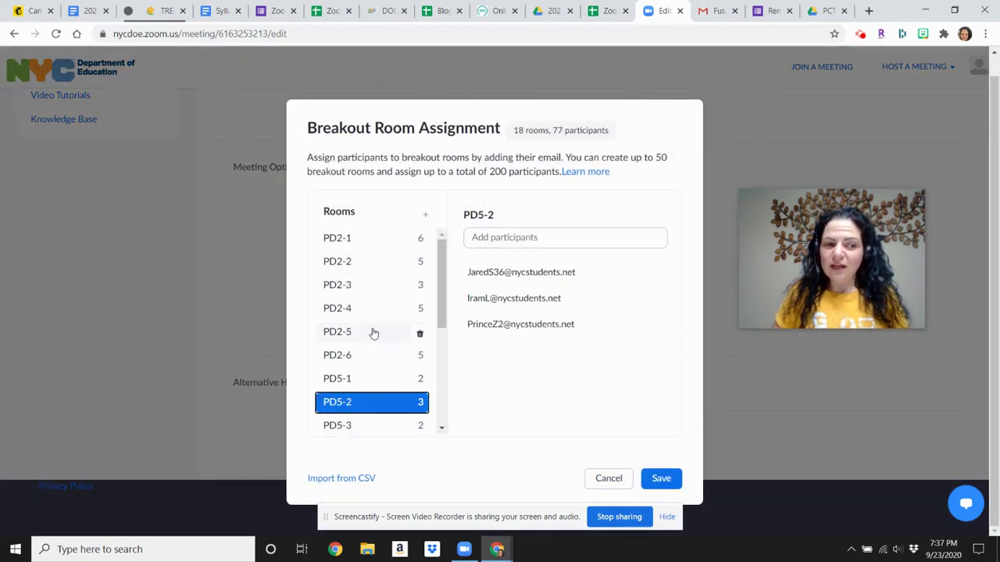
pyautogui.scroll(-3, 346, 395)
pyautogui.click(348, 395)
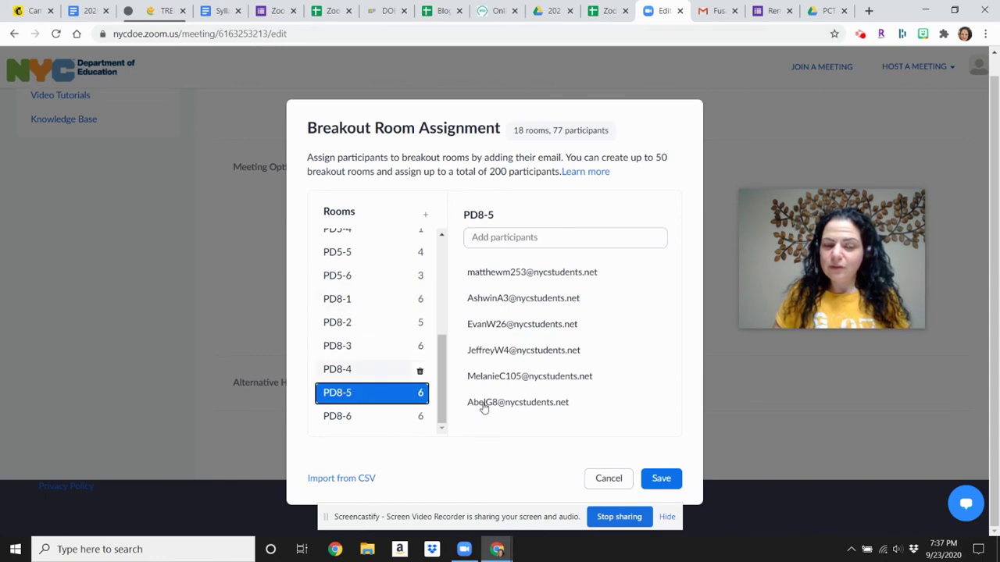
pyautogui.click(603, 478)
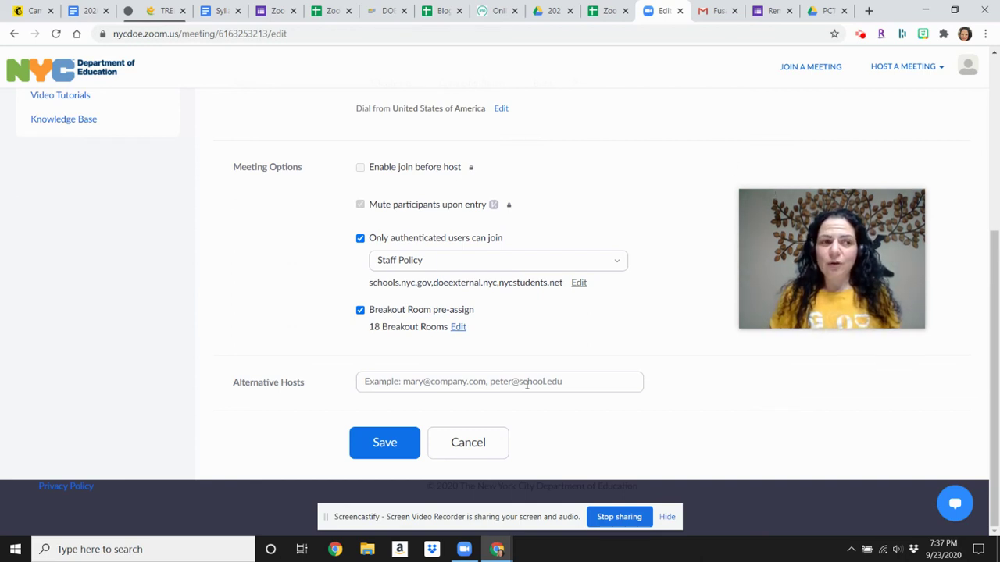
pyautogui.moveTo(843, 302)
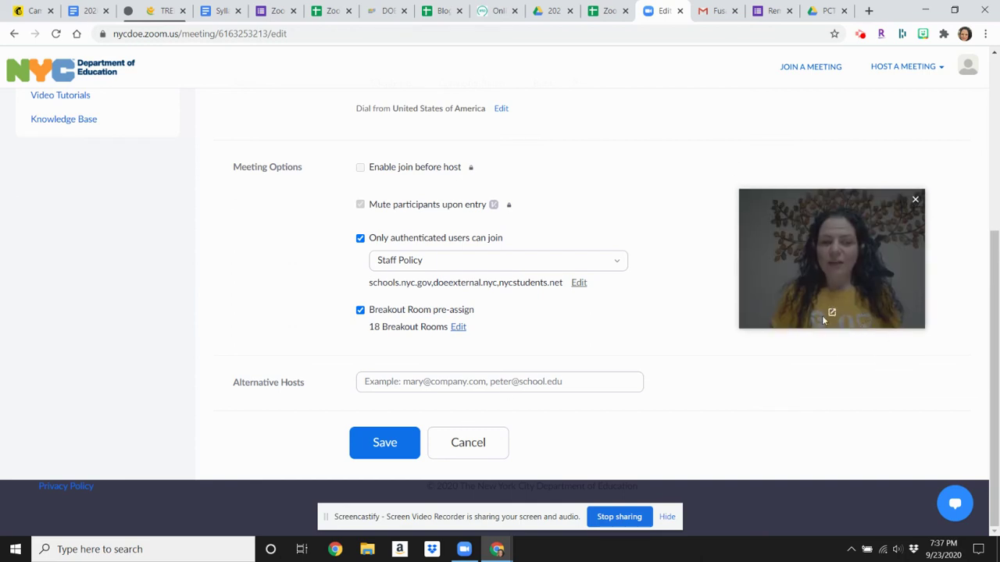